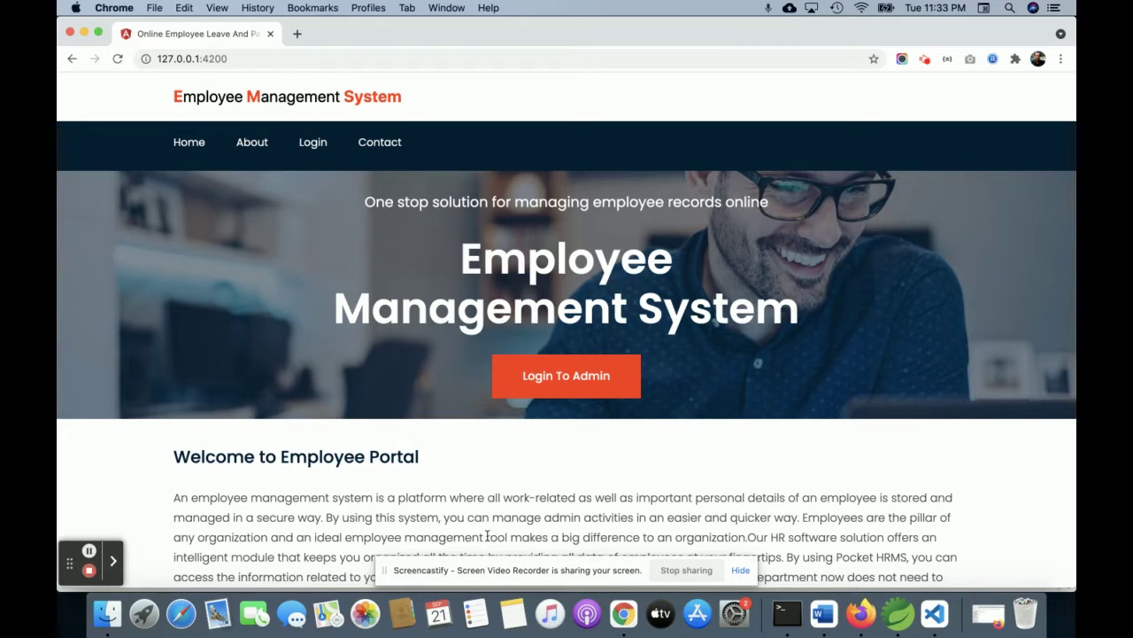
Scroll through the EMS home page, then view the About Project page
scroll(531, 416, down, 3)
scroll(529, 416, up, 3)
scroll(529, 414, down, 6)
scroll(530, 393, up, 3)
scroll(530, 393, up, 5)
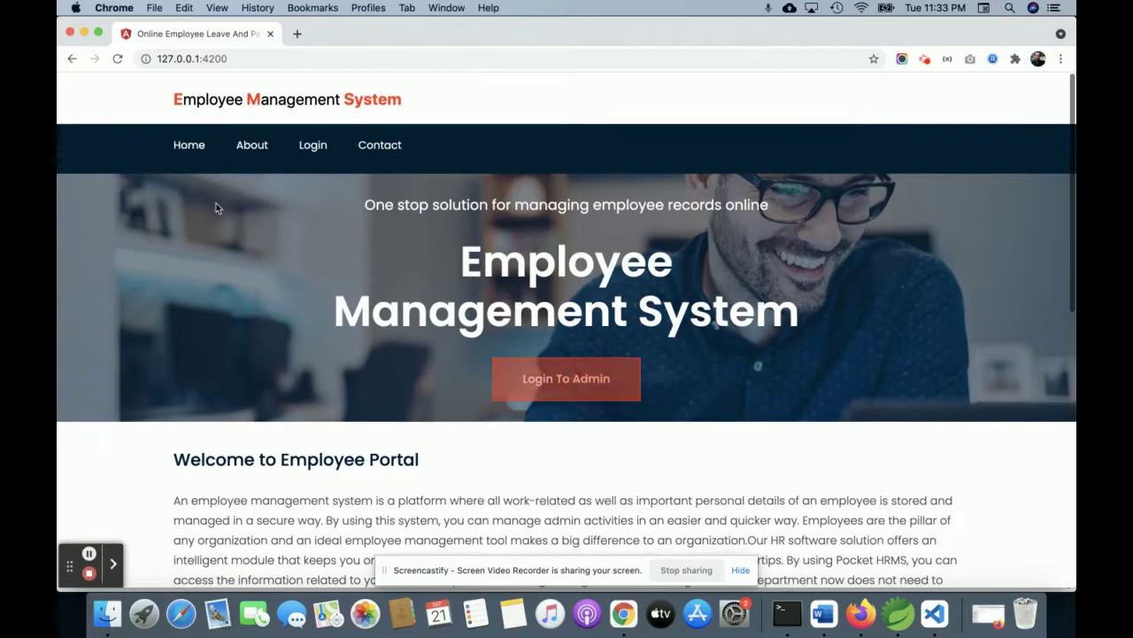
click(248, 150)
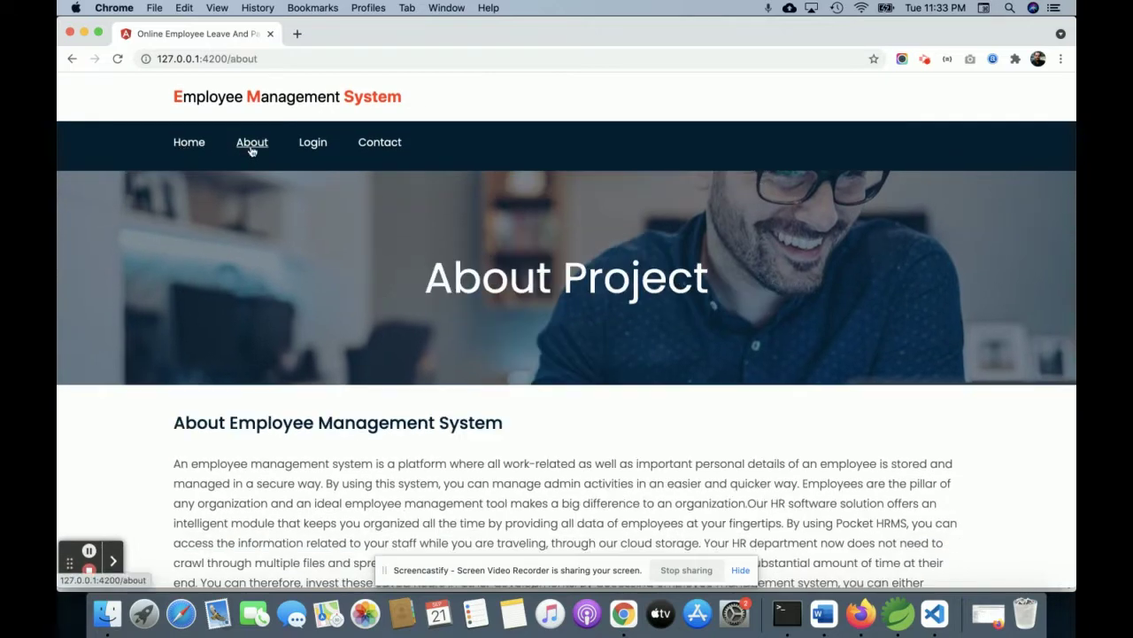
scroll(328, 319, down, 5)
scroll(329, 321, up, 5)
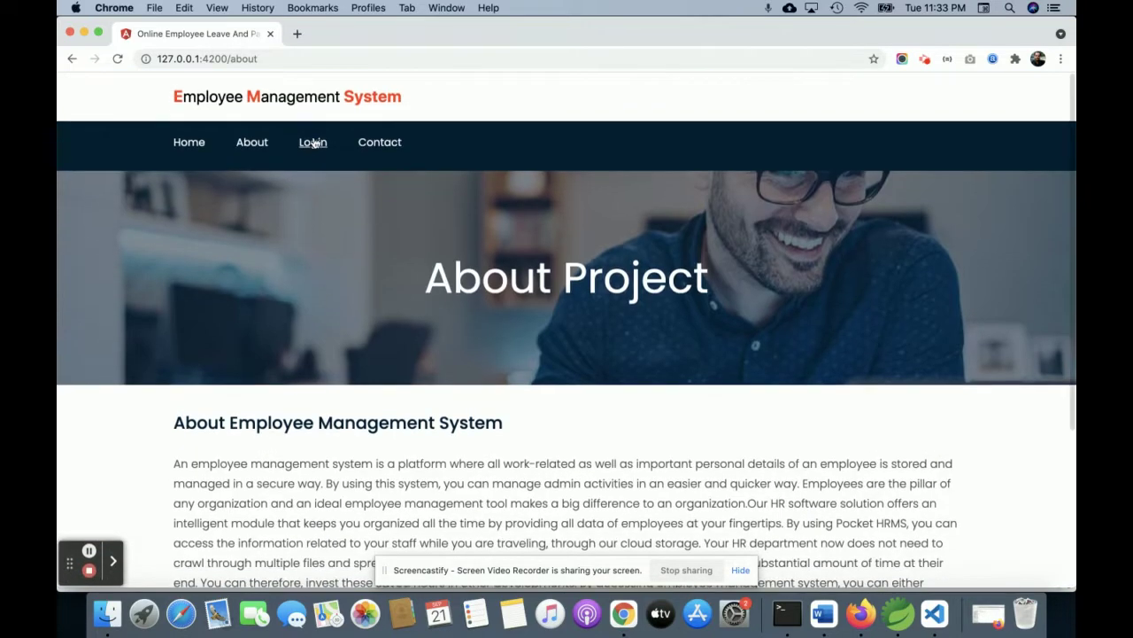
Look over the Contact Us page, then go to the autofilled login page
click(377, 142)
scroll(409, 337, down, 5)
scroll(409, 335, up, 5)
scroll(426, 331, down, 5)
scroll(426, 328, up, 5)
click(315, 144)
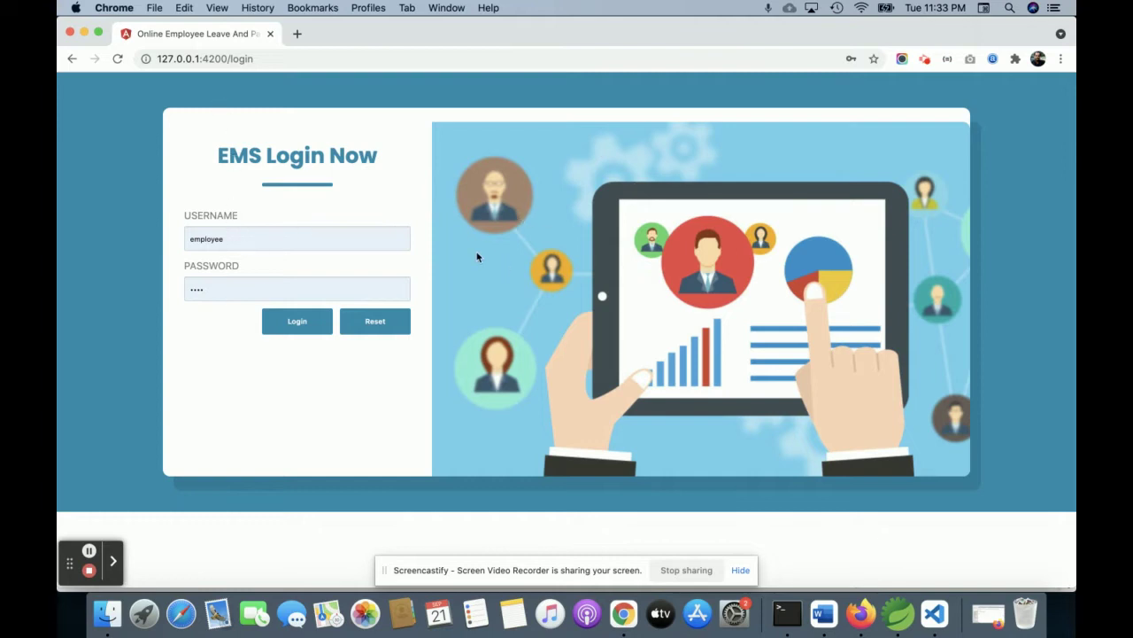
In VS Code, close home-page.component.html and re-expand the frontend folder to list its components
click(934, 614)
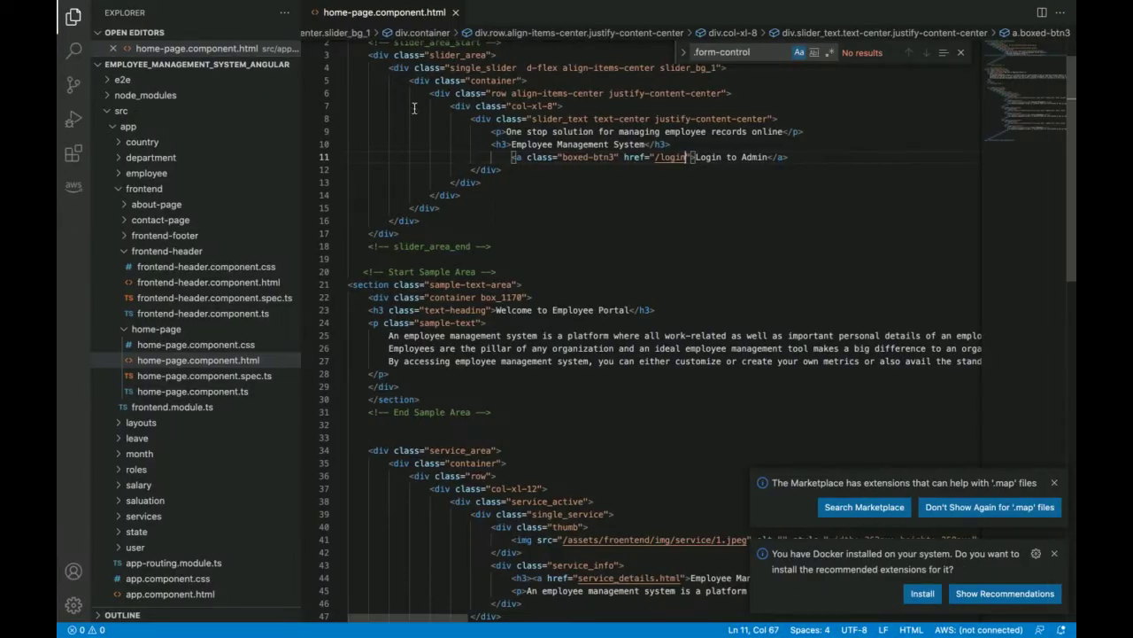
click(455, 12)
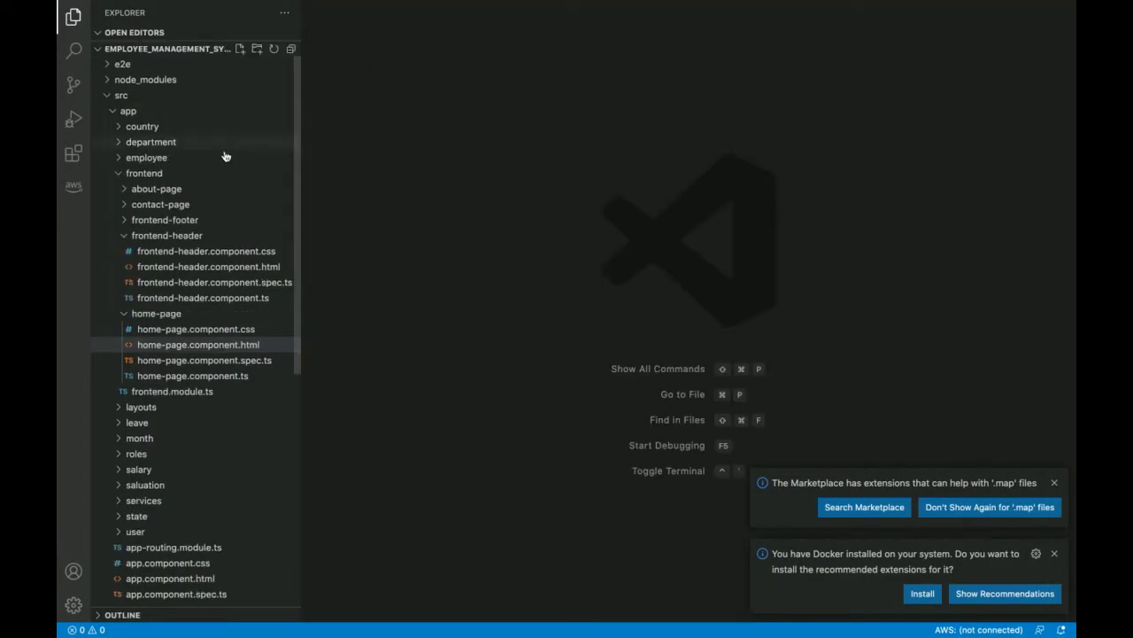
click(132, 173)
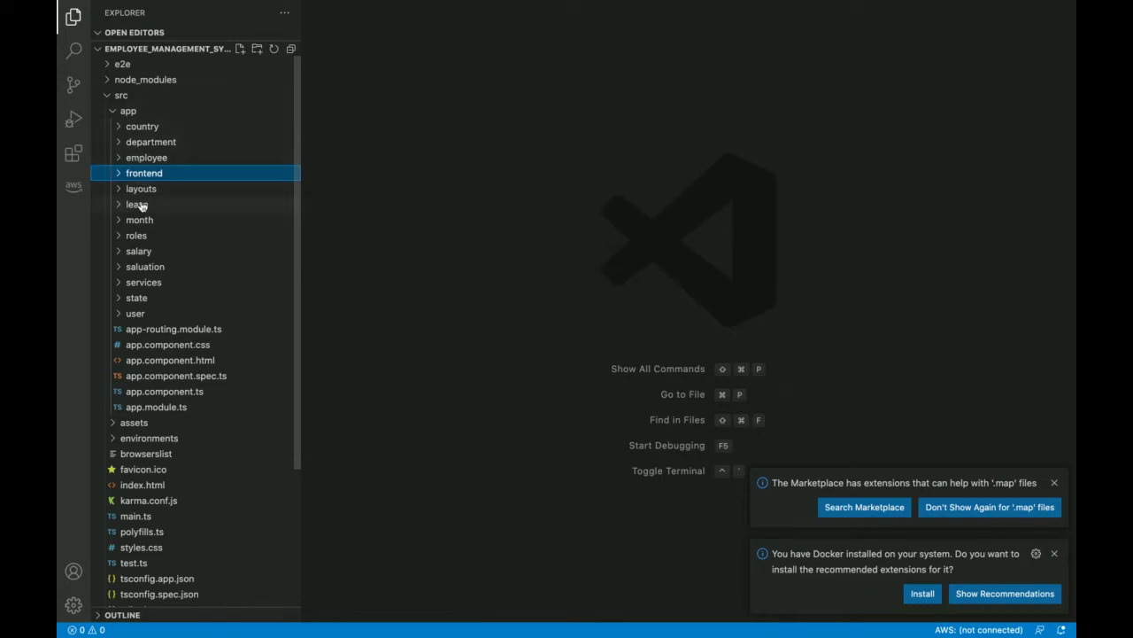
click(147, 173)
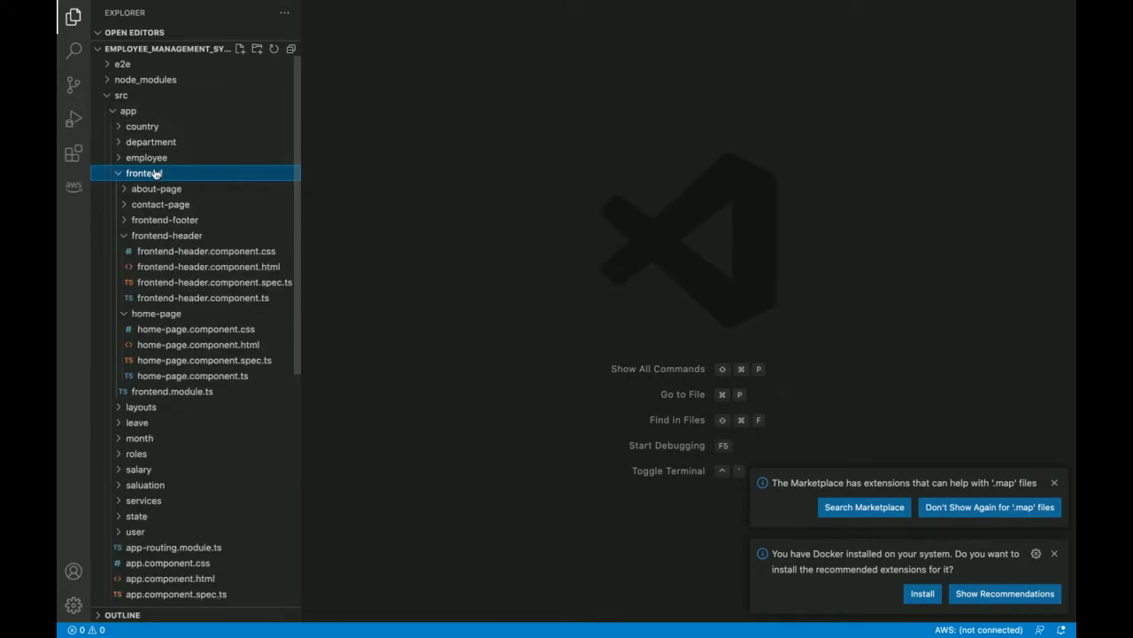
Collapse the frontend subfolders, browse the layouts folder, then return to Chrome
click(144, 234)
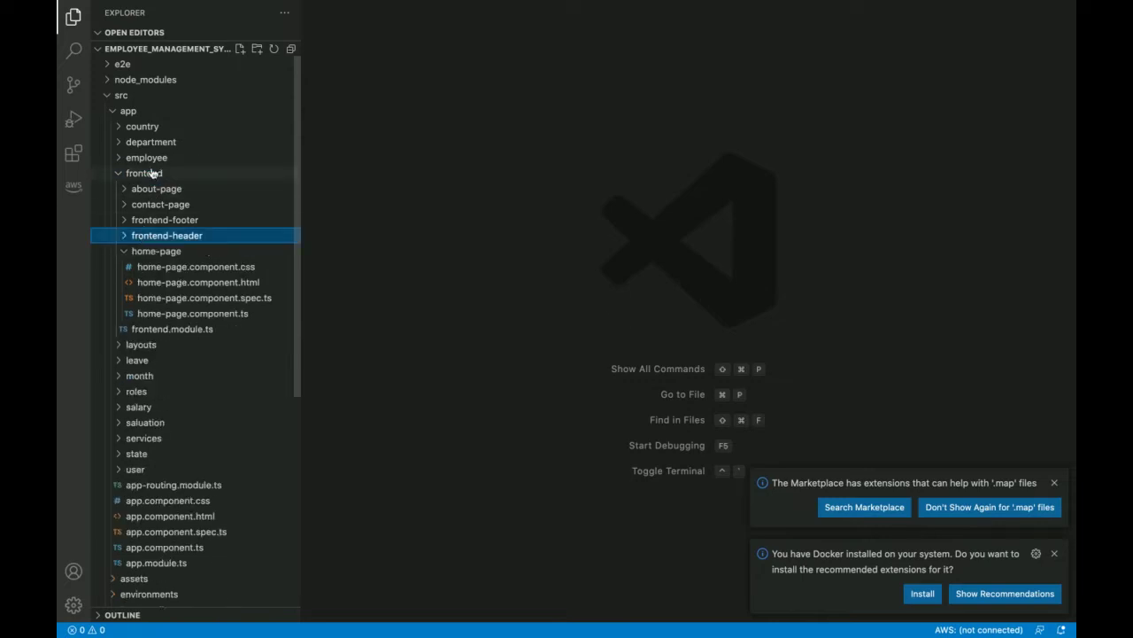
click(151, 251)
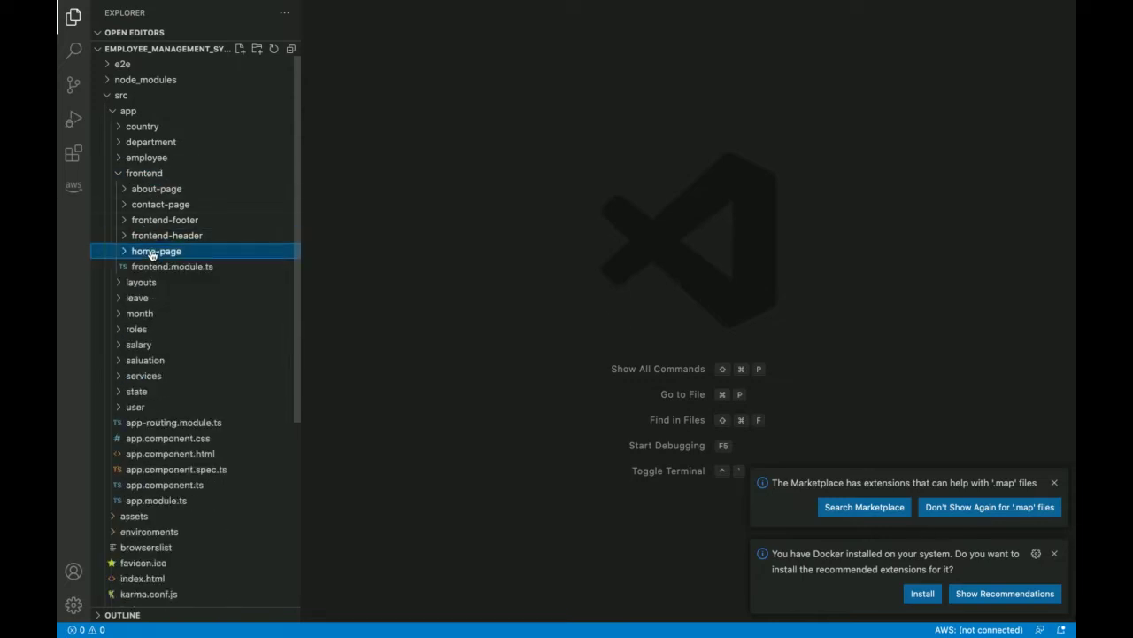
click(144, 174)
click(142, 190)
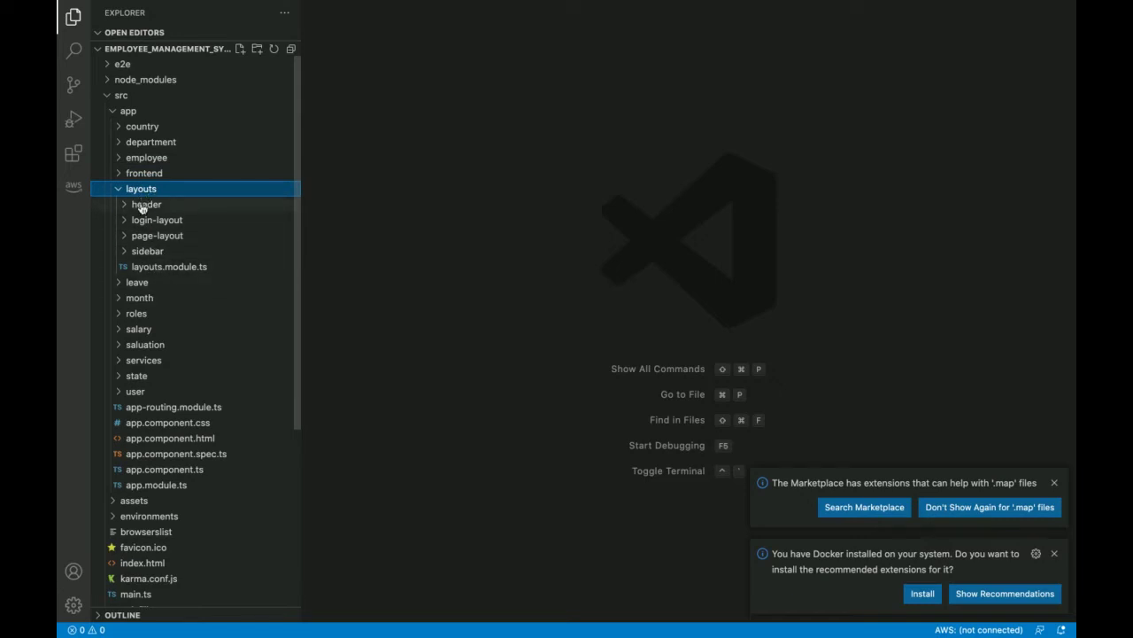
scroll(142, 298, down, 6)
scroll(142, 307, up, 6)
key(ctrl+Left)
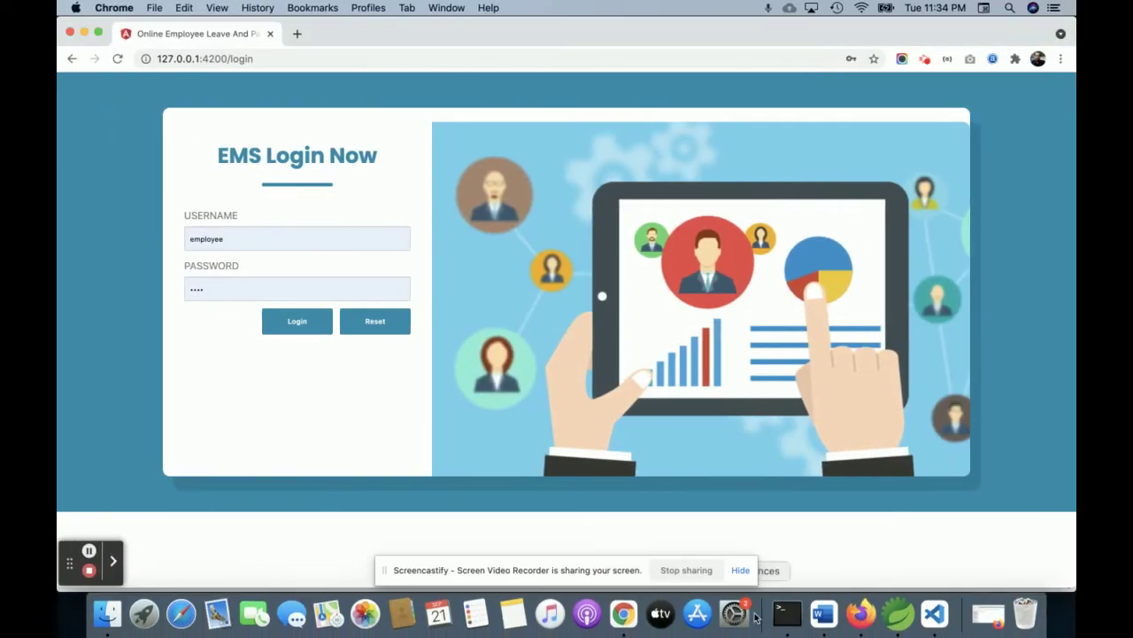
Show the 'ng serve' Terminal tab with the Angular build output, then switch apps
click(791, 620)
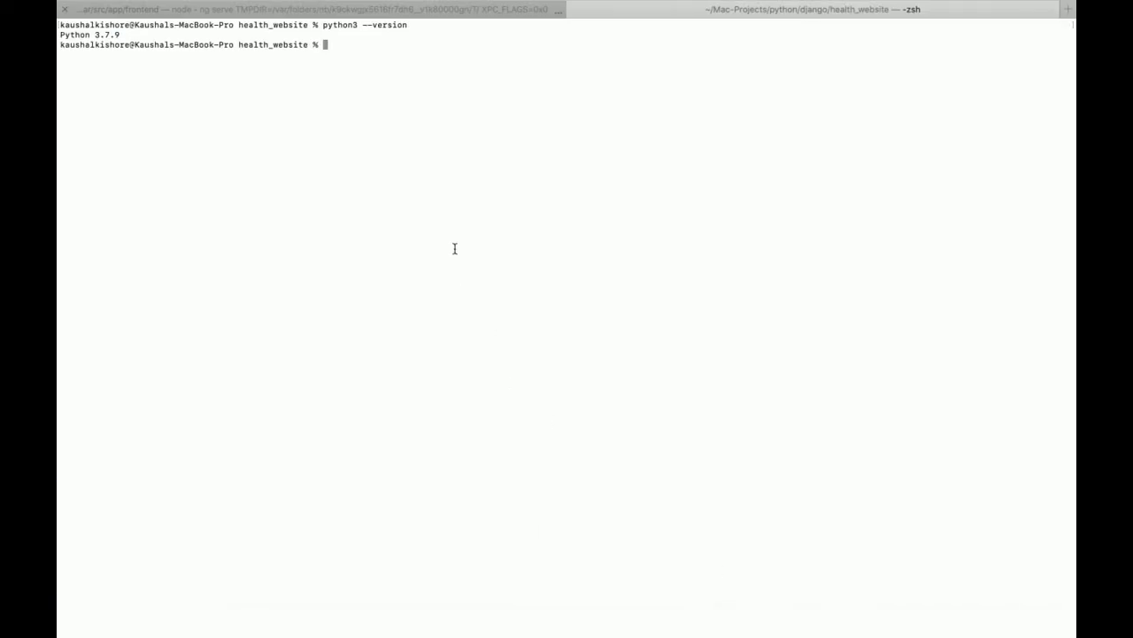
click(434, 14)
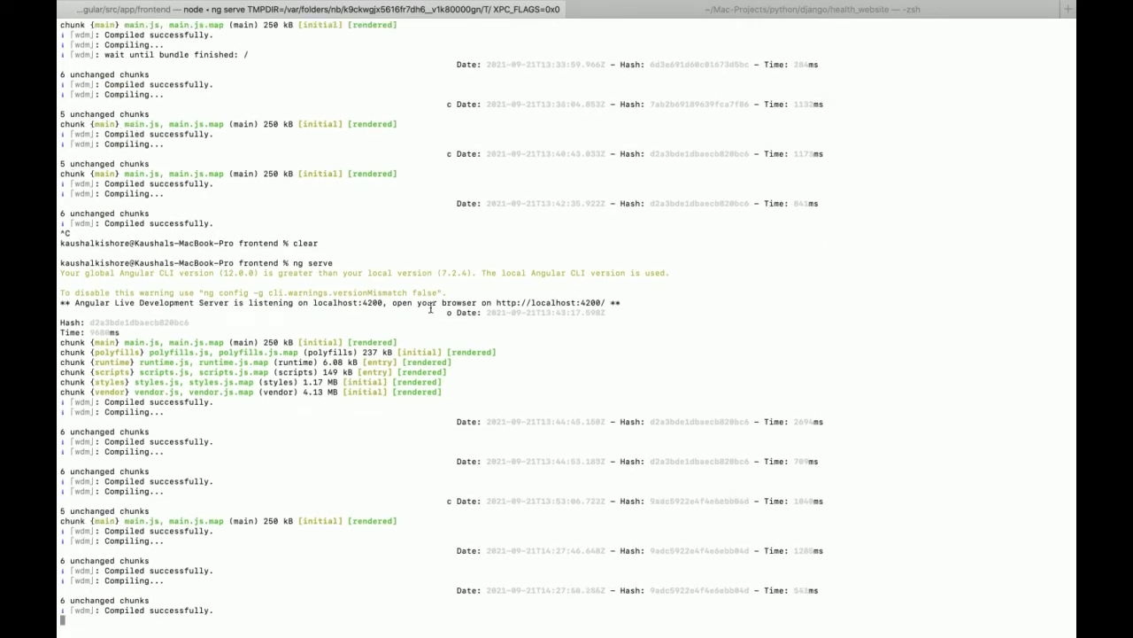
key(super+Tab)
key(super+Tab)
key(super+Tab)
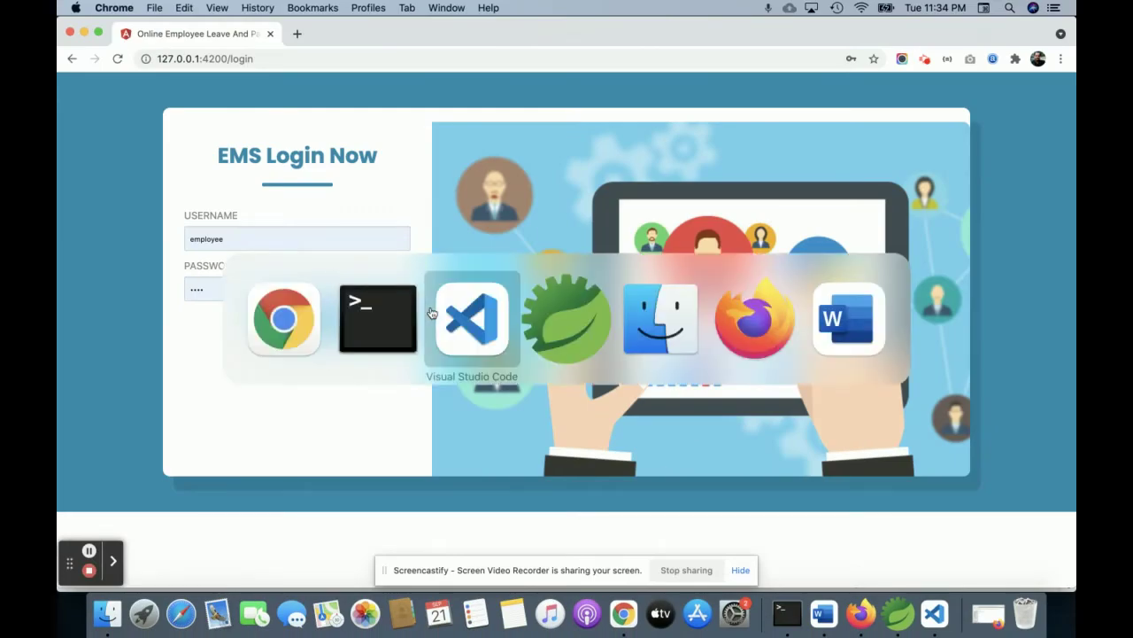
key(super+Tab)
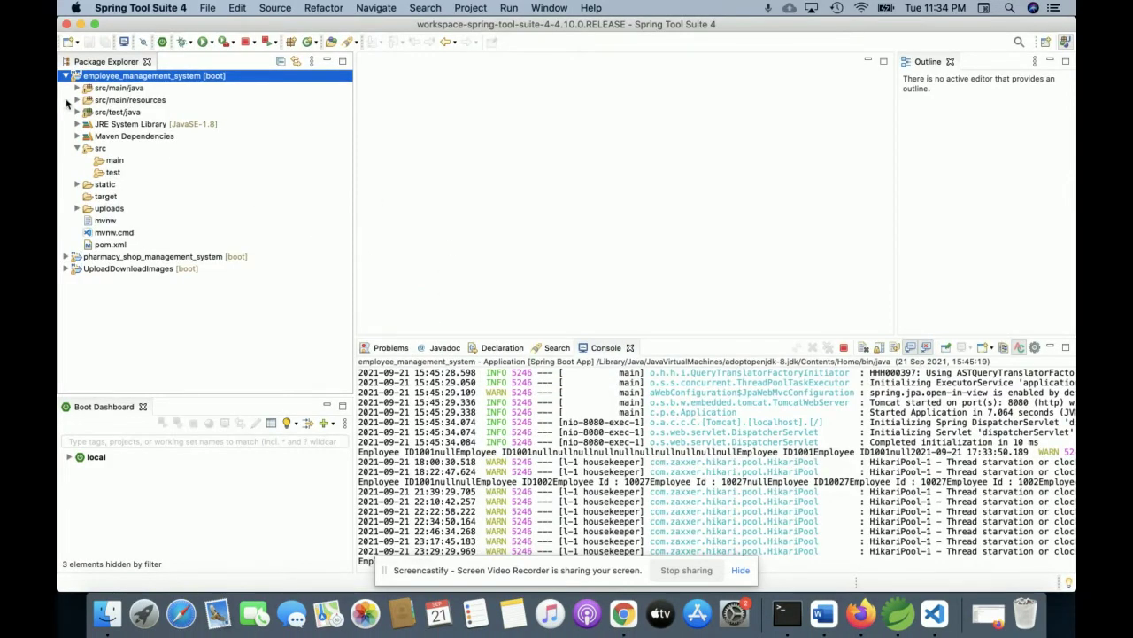
Expand src/main/java of employee_management_system to list the packages, then return to Chrome
click(77, 88)
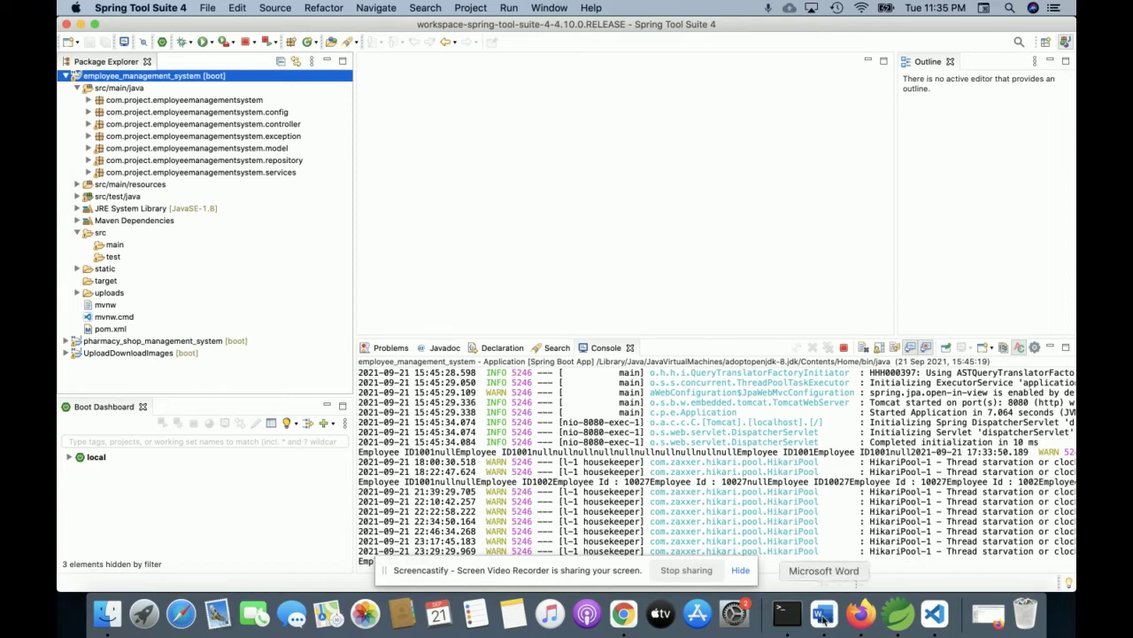
click(936, 614)
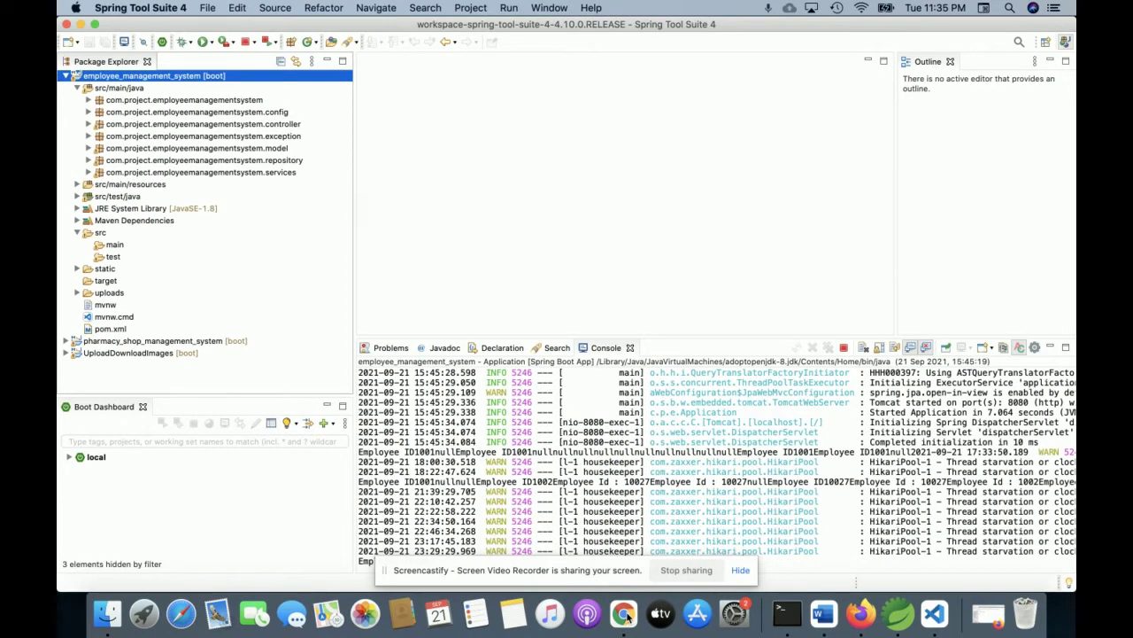
click(623, 613)
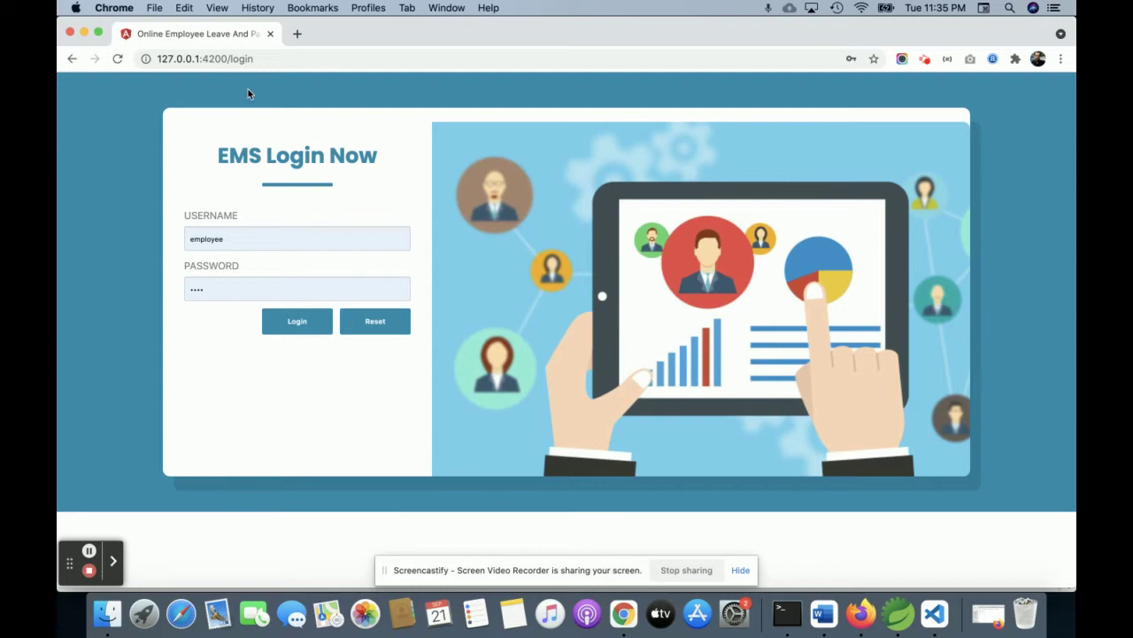
drag(227, 58, 254, 58)
key(BackSpace)
key(Return)
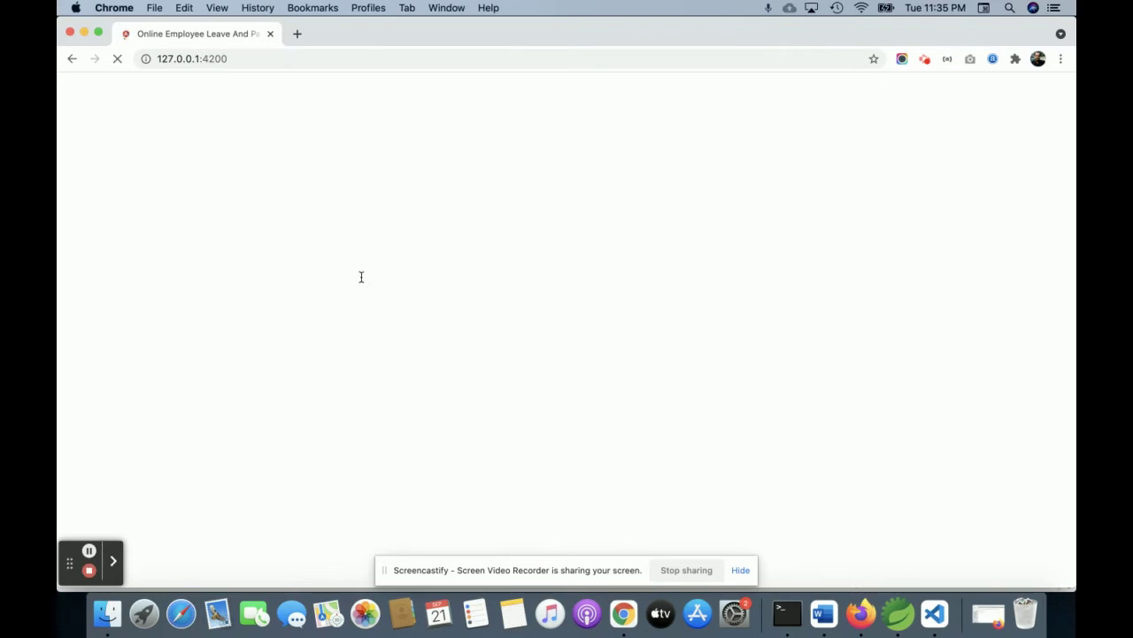
scroll(361, 277, down, 10)
scroll(361, 281, up, 2)
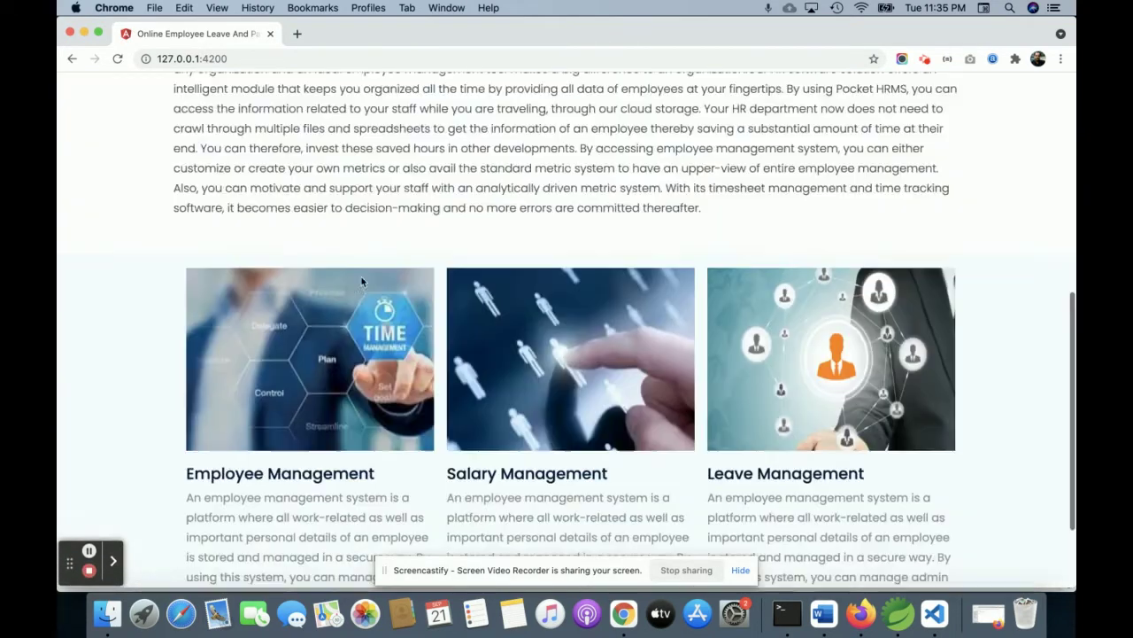
scroll(361, 282, down, 3)
scroll(361, 281, up, 15)
scroll(361, 281, down, 1)
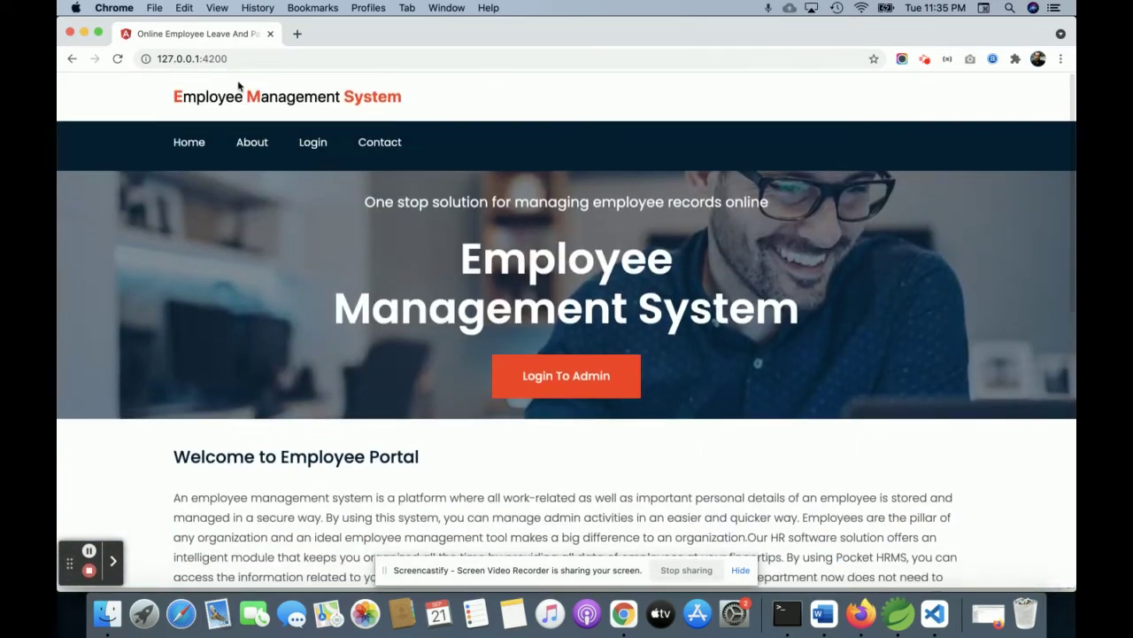
click(247, 145)
scroll(344, 357, down, 1)
scroll(343, 358, down, 2)
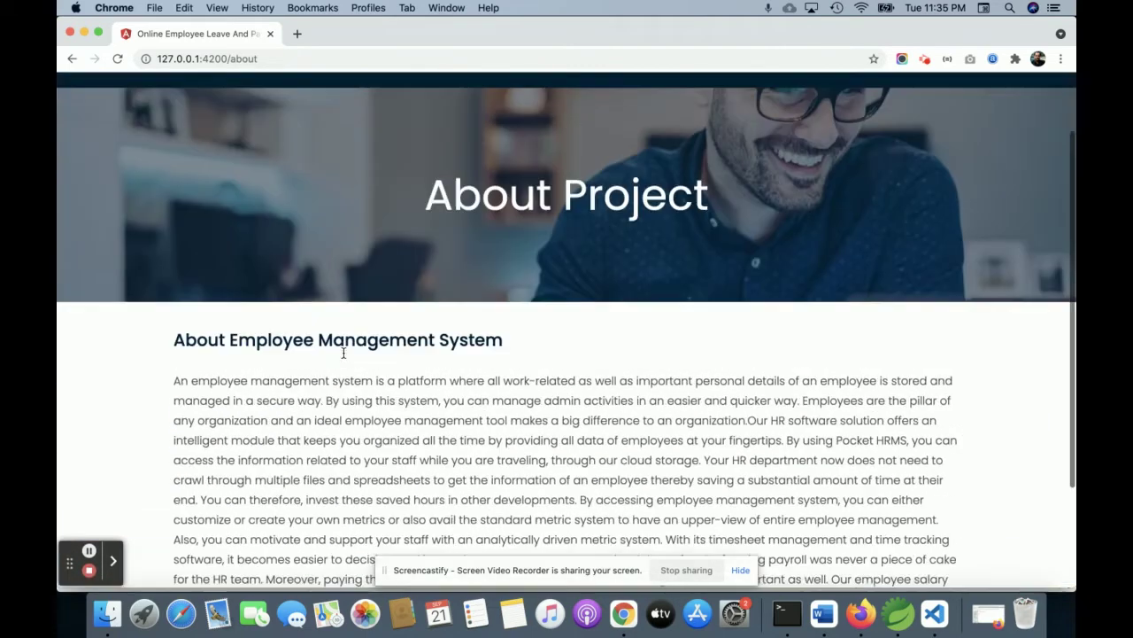
scroll(344, 358, up, 2)
click(311, 137)
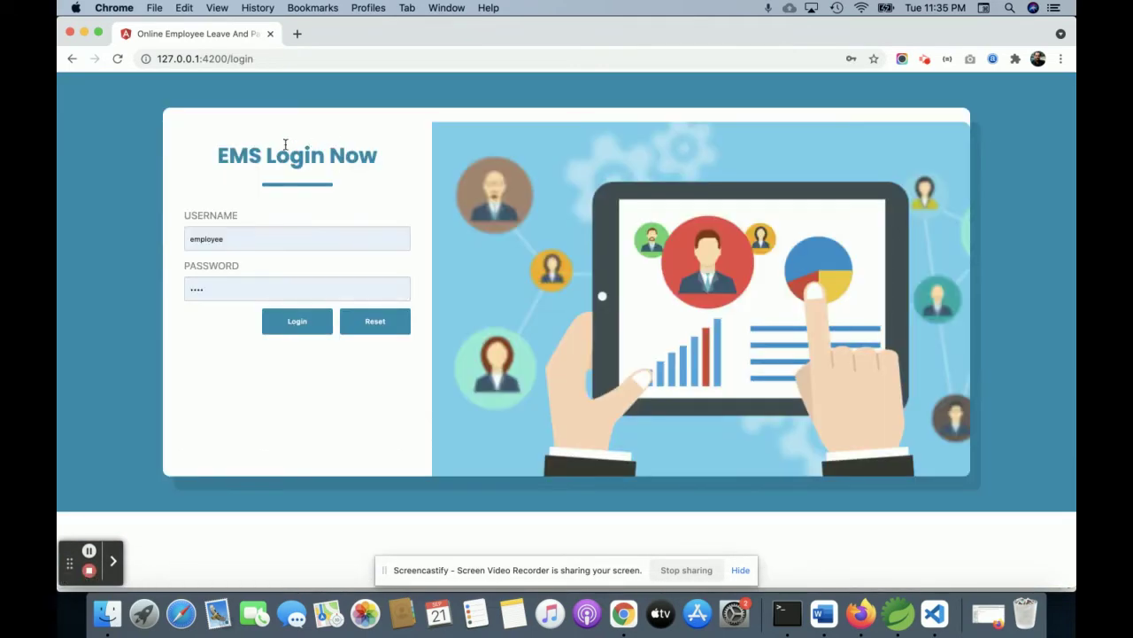
click(71, 59)
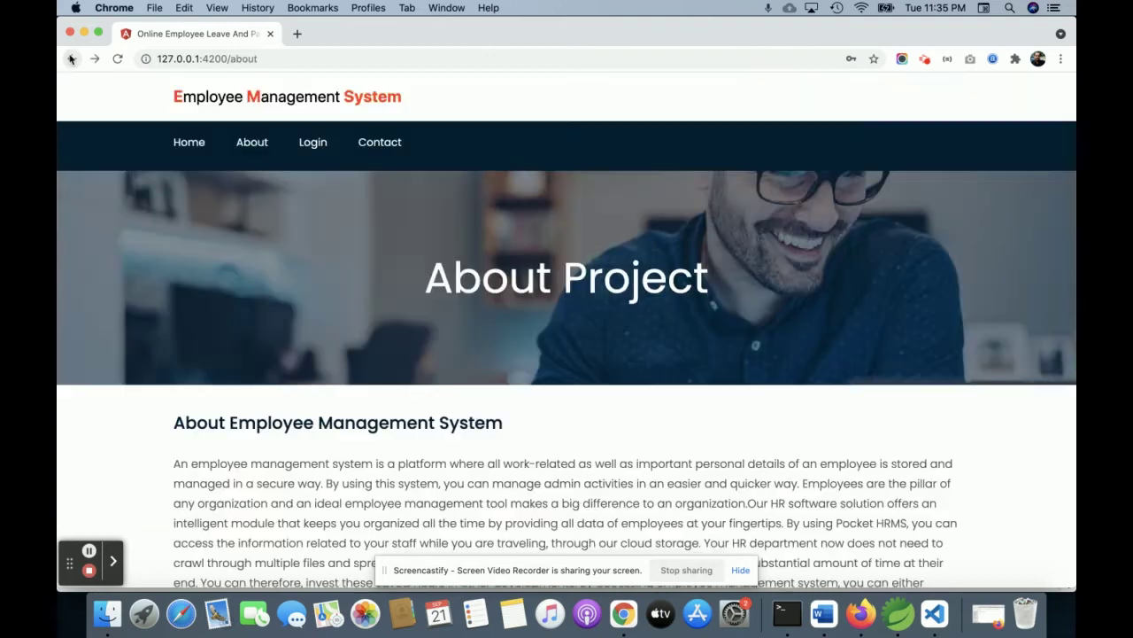
click(376, 144)
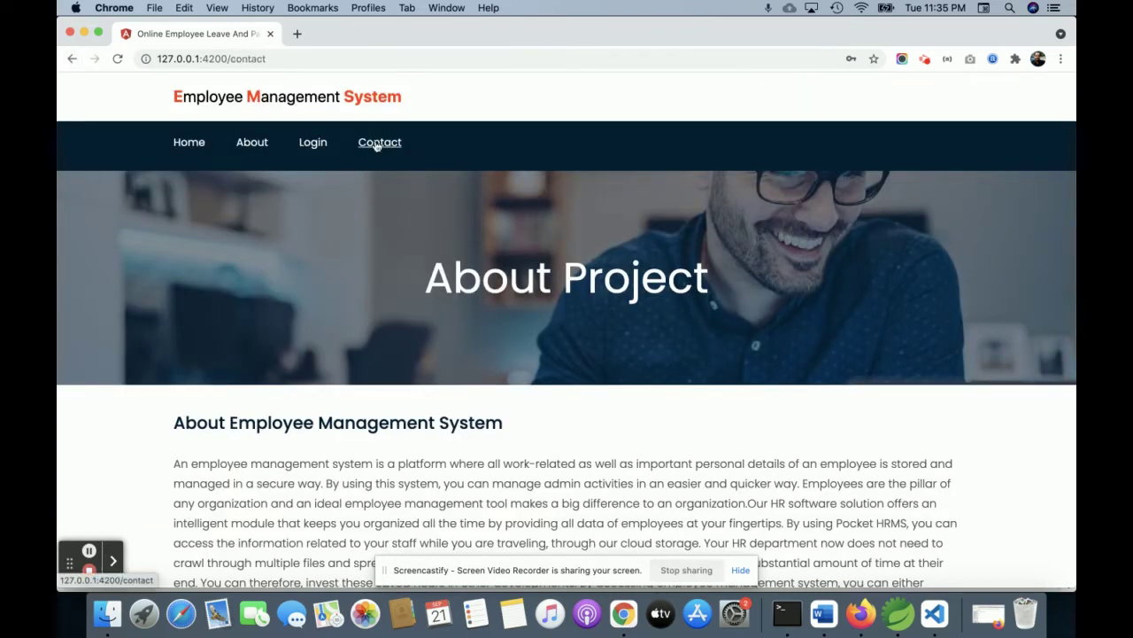
click(315, 144)
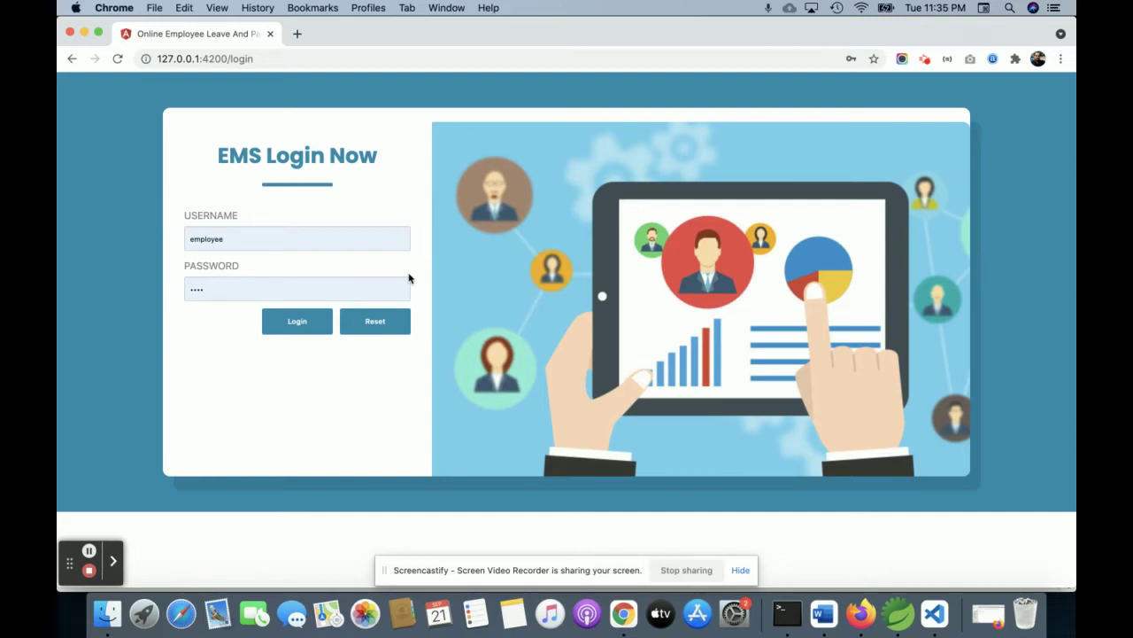
Replace the username with the saved admin credentials and log in as administrator
double_click(211, 239)
text(admin)
click(232, 276)
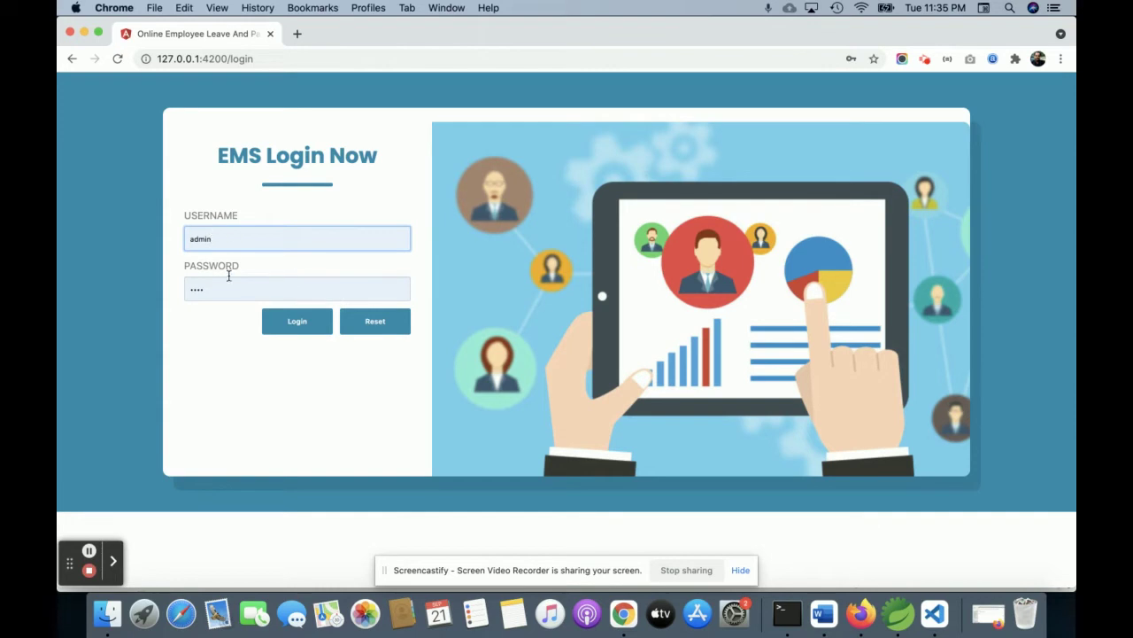
click(293, 328)
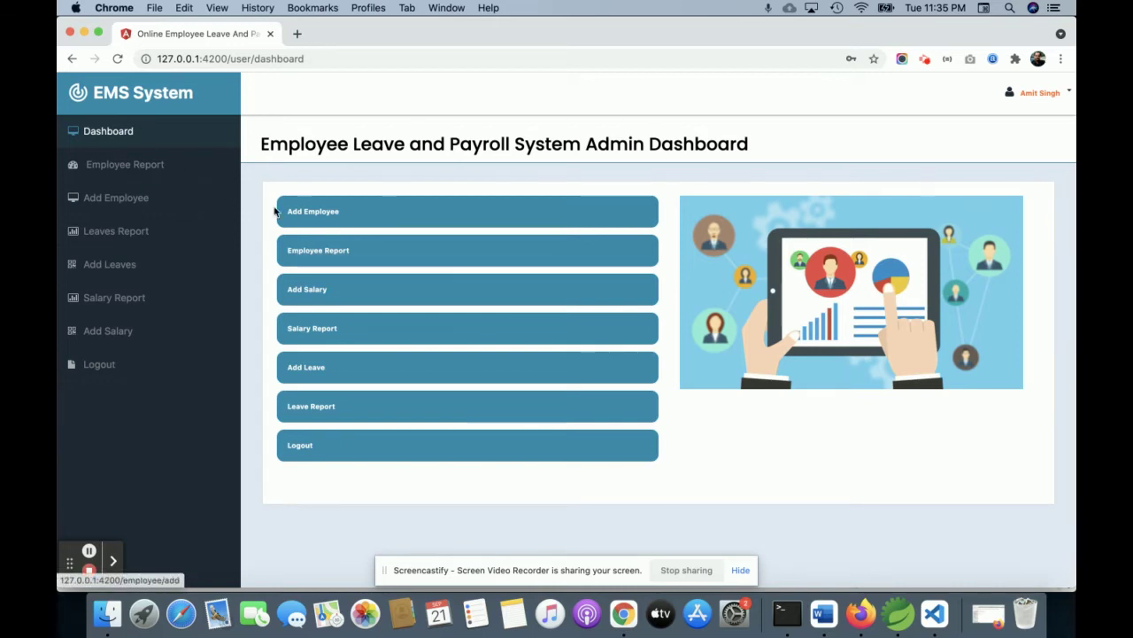
Submit an empty Add Employee form, then view the Employee Report of four employees
click(306, 211)
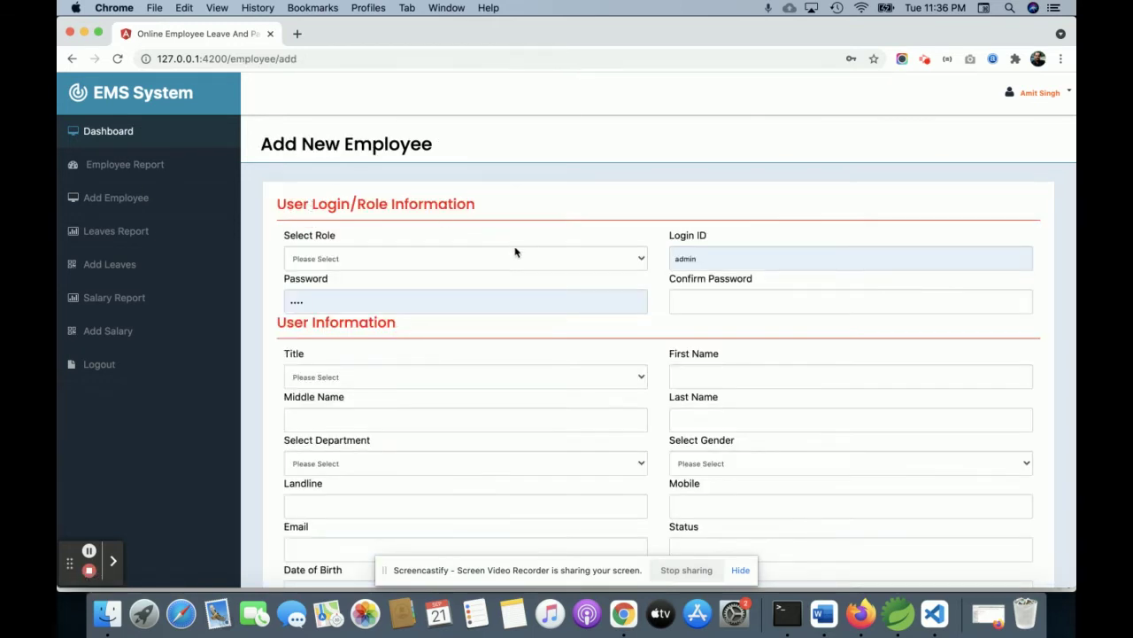
scroll(515, 252, down, 5)
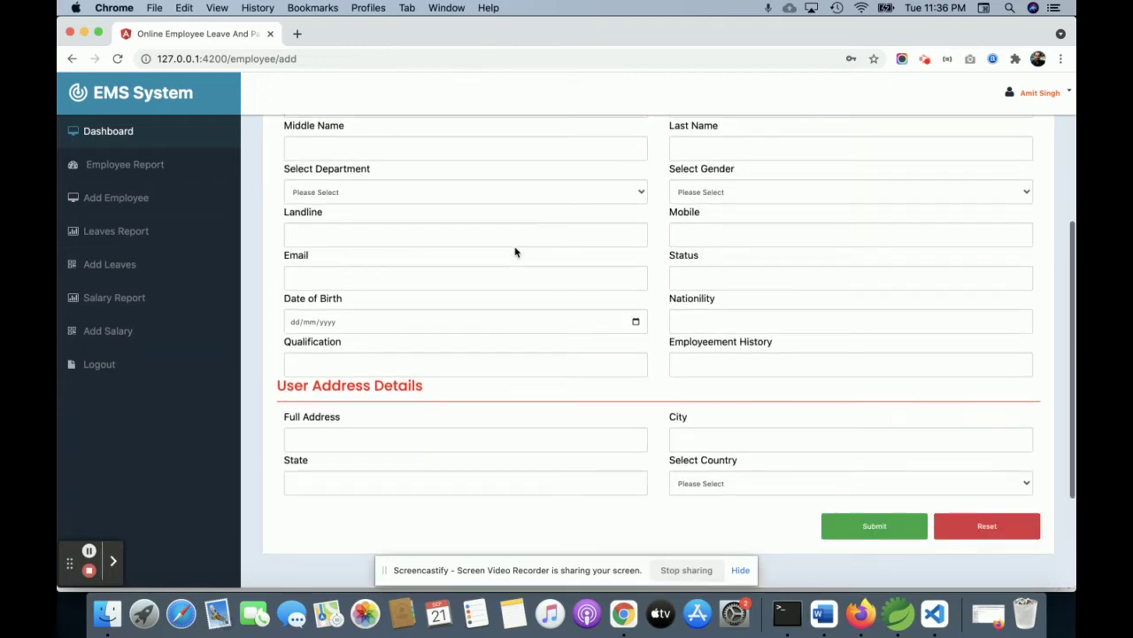
scroll(515, 253, up, 10)
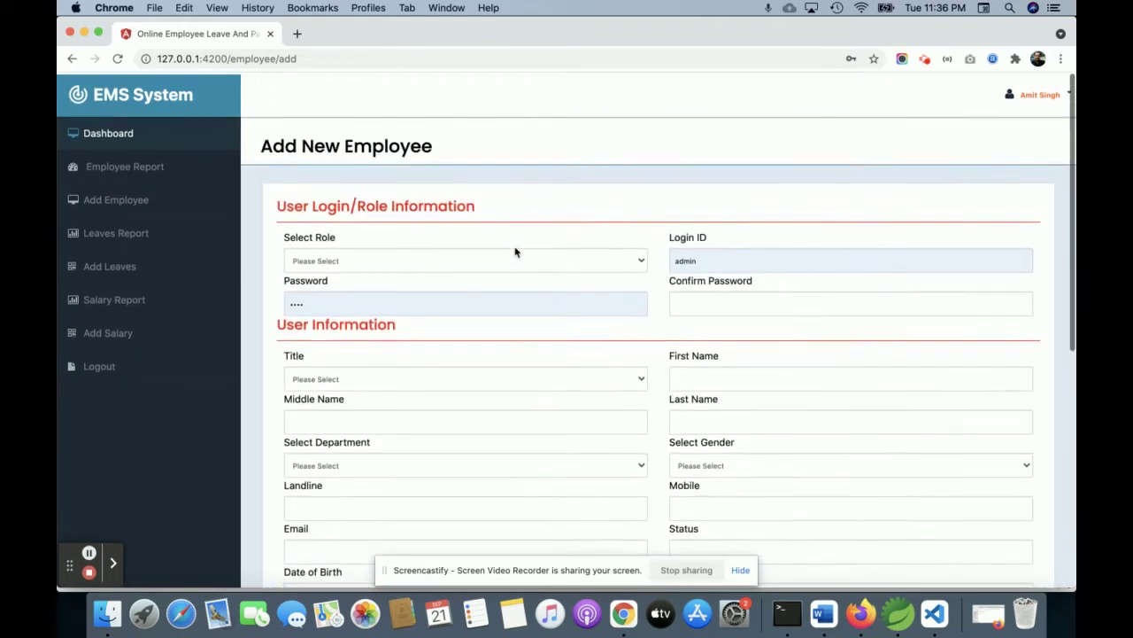
scroll(515, 252, down, 8)
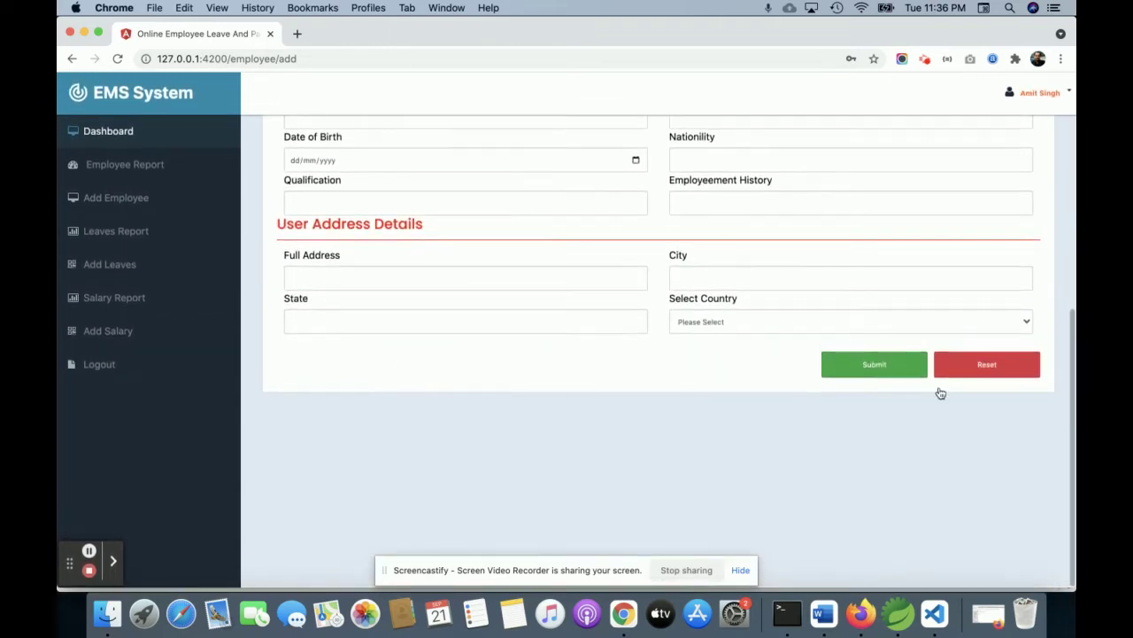
click(875, 363)
scroll(766, 293, up, 3)
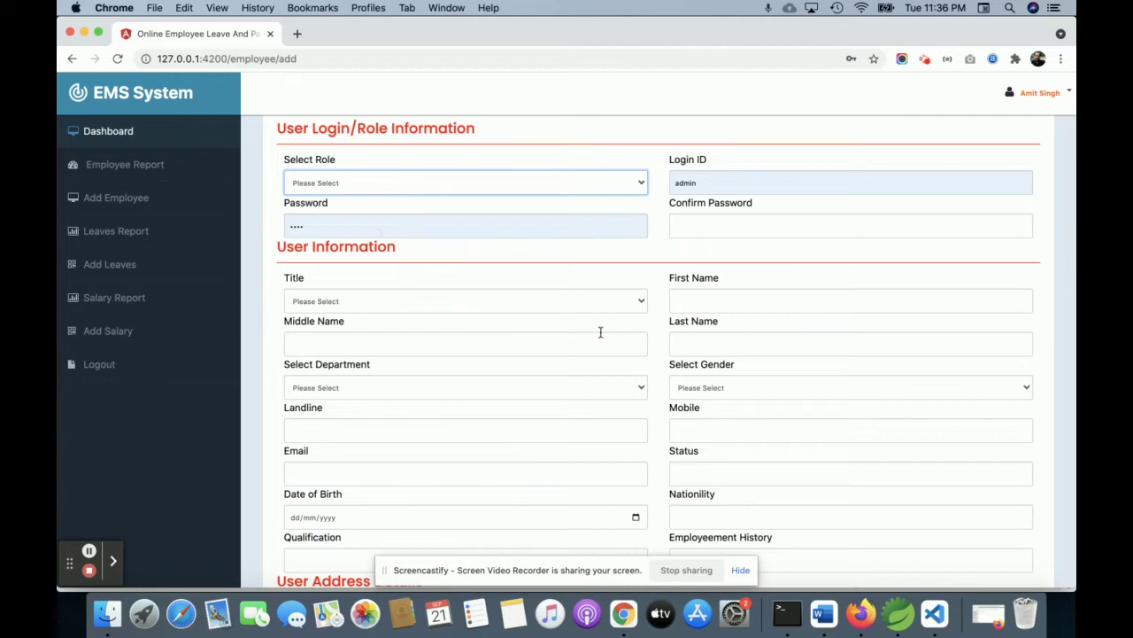
click(144, 168)
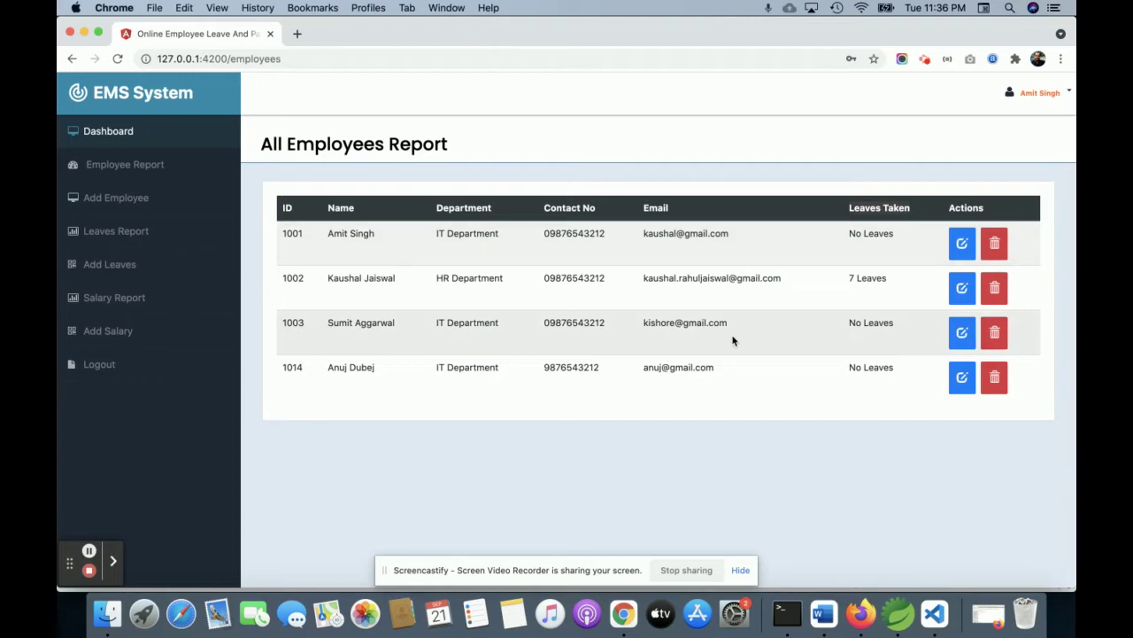
Inspect the Update Employee form of the employee with 7 leaves, then return to Add Employee
triple_click(872, 278)
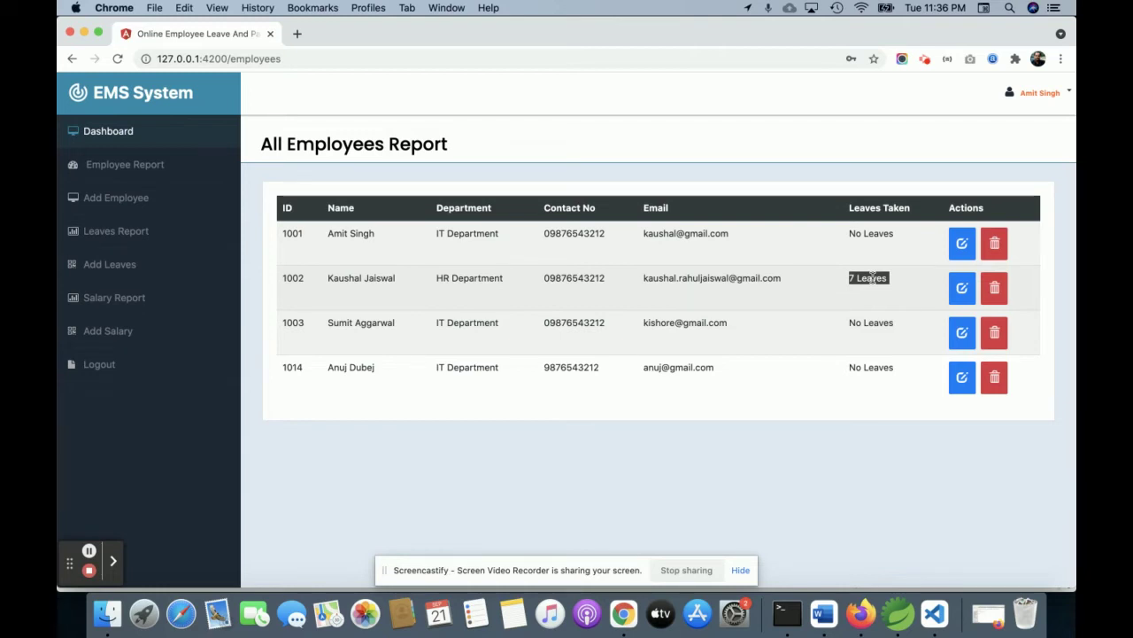
triple_click(875, 276)
click(960, 290)
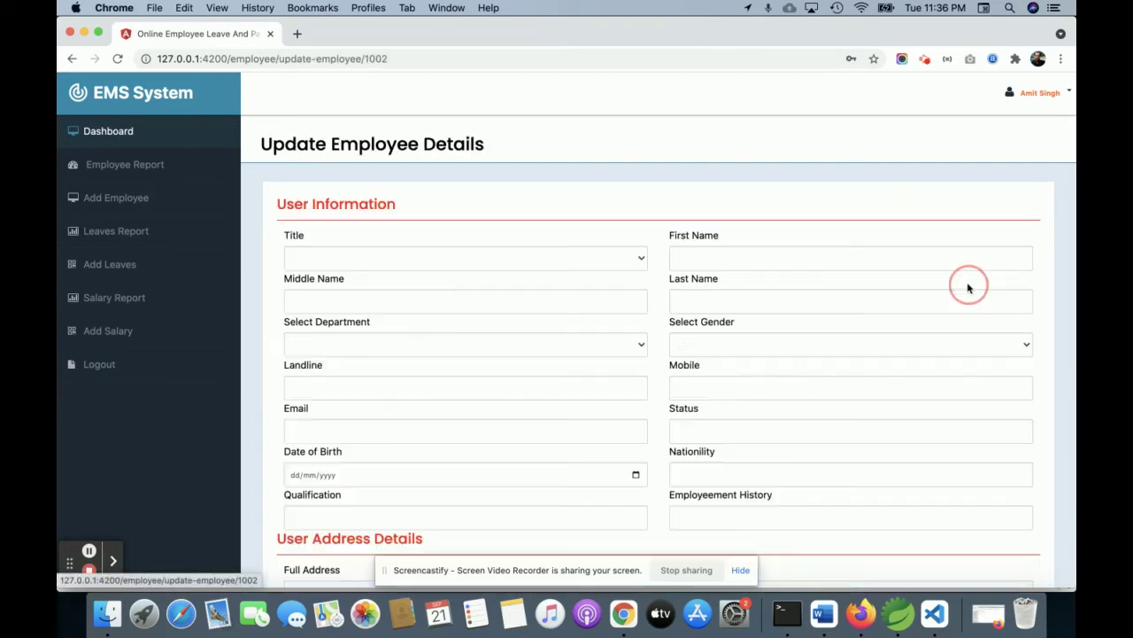
scroll(711, 317, down, 4)
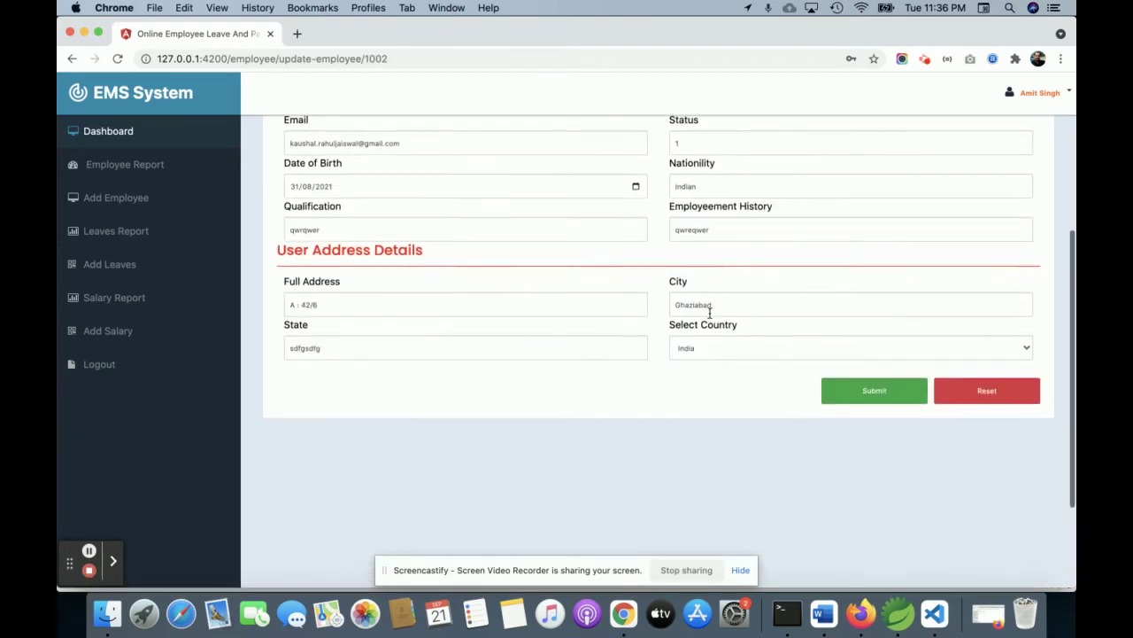
scroll(709, 313, up, 2)
scroll(709, 312, up, 2)
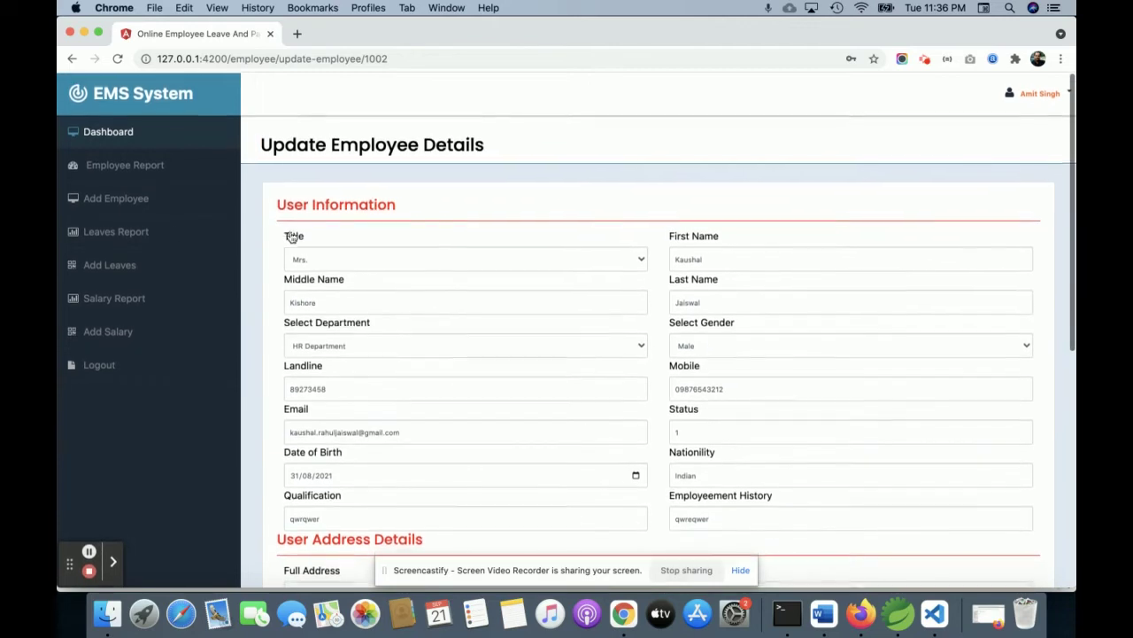
click(142, 202)
scroll(405, 286, down, 4)
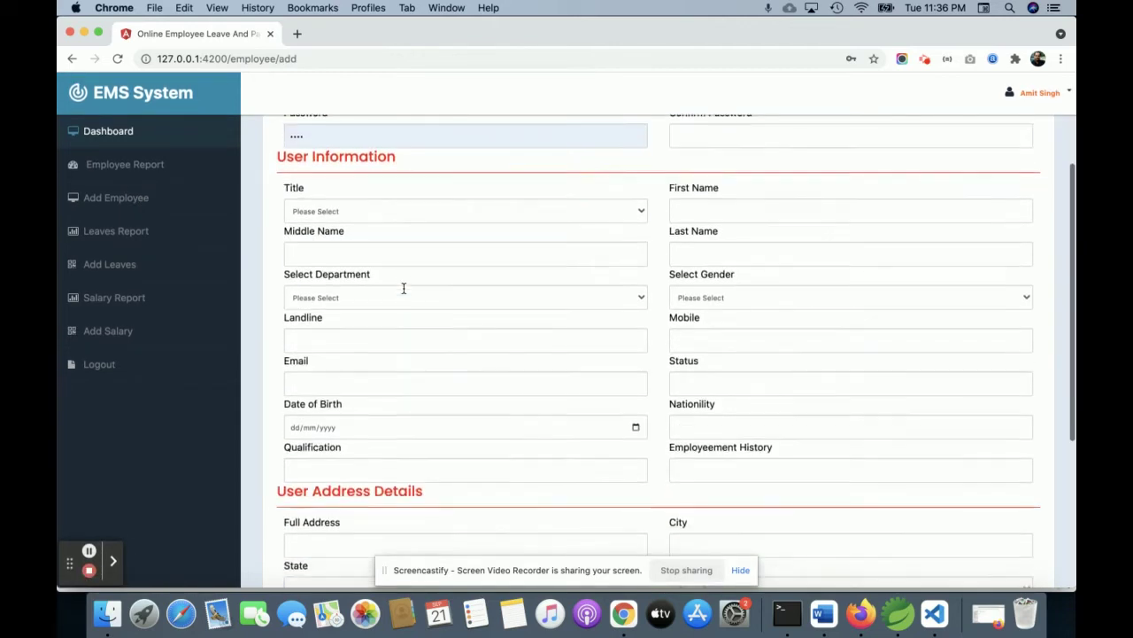
Open the Leaves Report and edit the 2021-09-01 to 2021-09-03 leave request
scroll(404, 291, up, 4)
scroll(159, 222, down, 1)
click(132, 235)
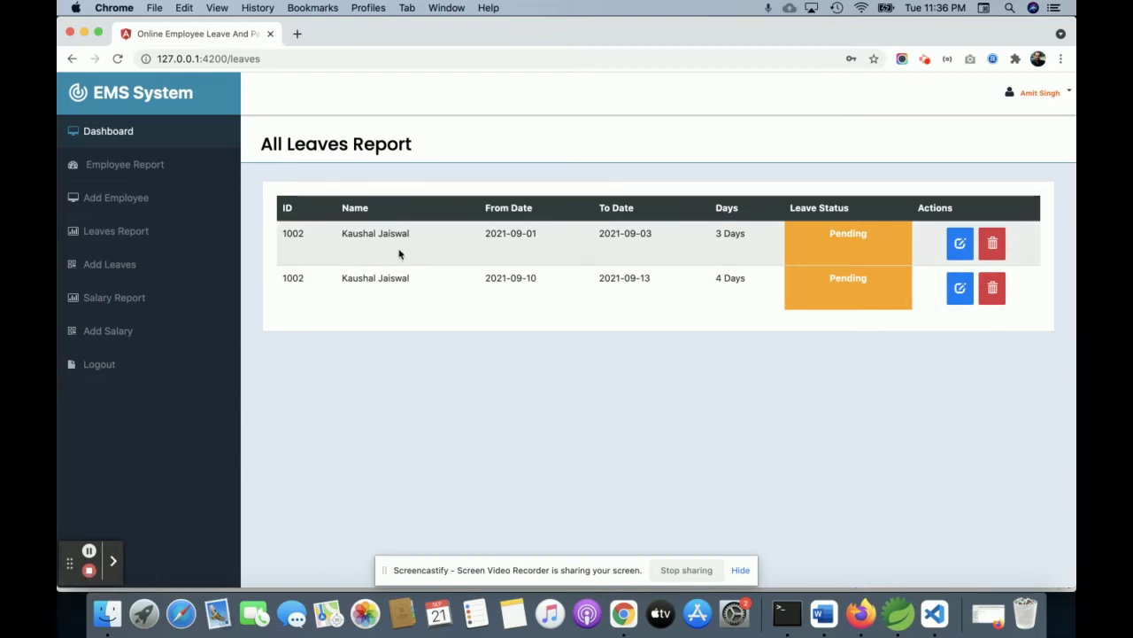
click(960, 243)
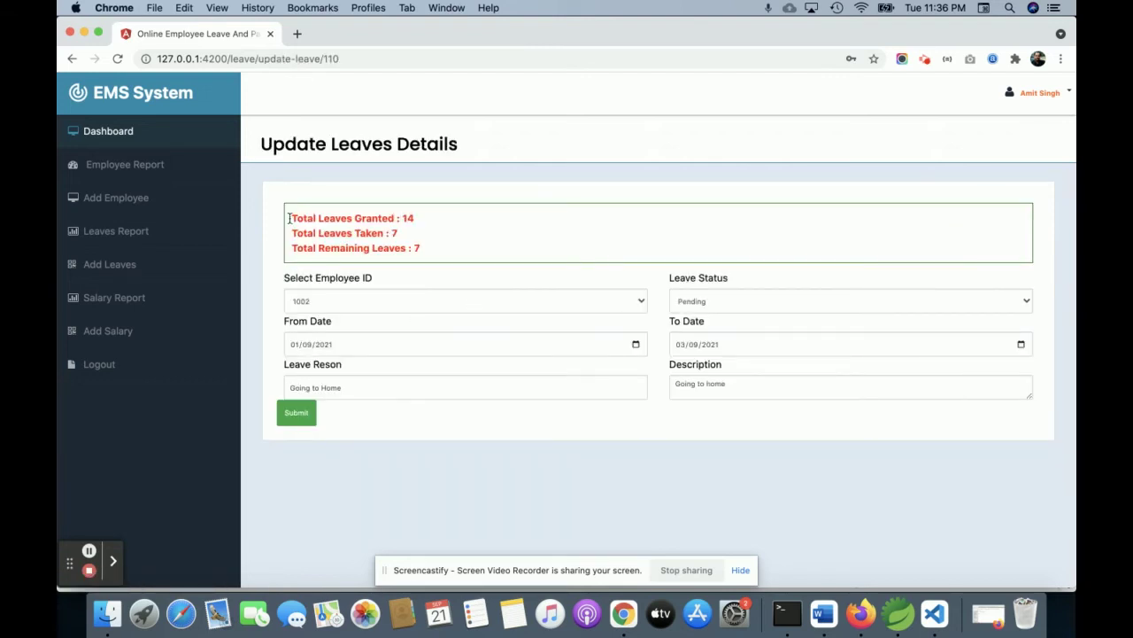
Review its totals (14 granted, 7 taken, 7 remaining) and save it as Approved
drag(292, 216, 453, 227)
triple_click(331, 232)
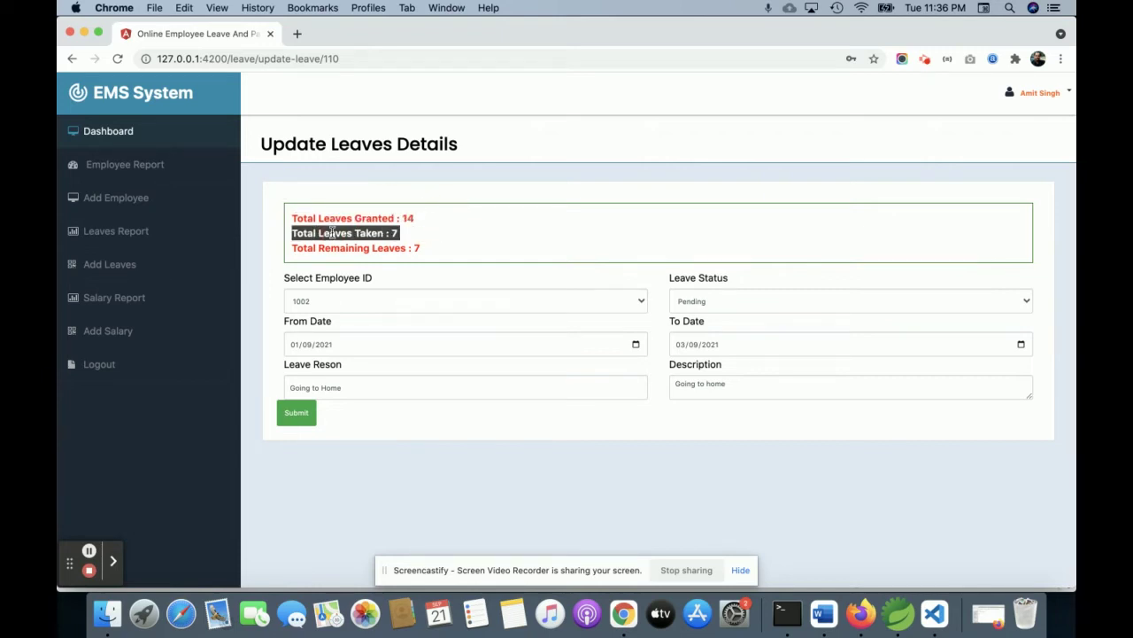
triple_click(353, 248)
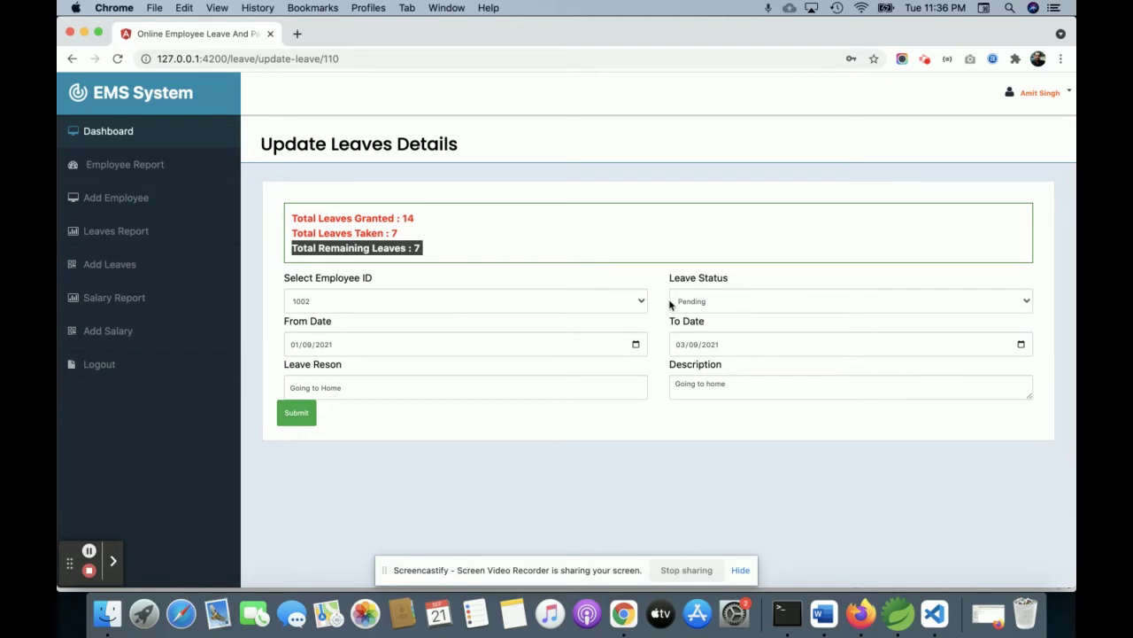
click(715, 304)
click(695, 310)
click(298, 413)
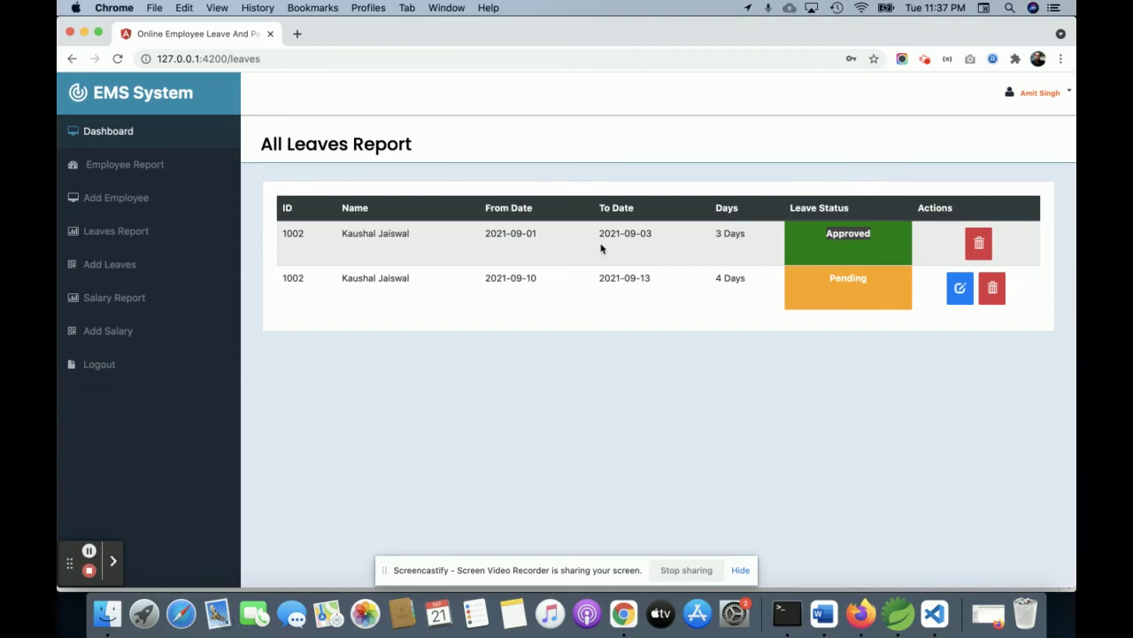
Highlight the Pending and Approved statuses in the All Leaves Report
double_click(848, 279)
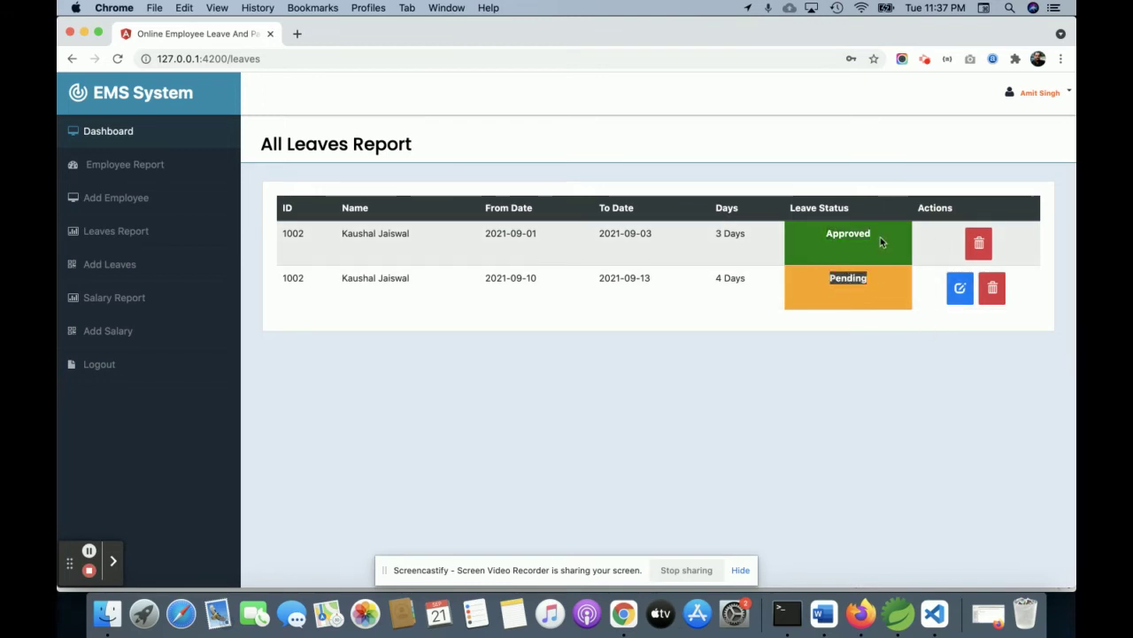
click(883, 242)
double_click(861, 236)
double_click(941, 247)
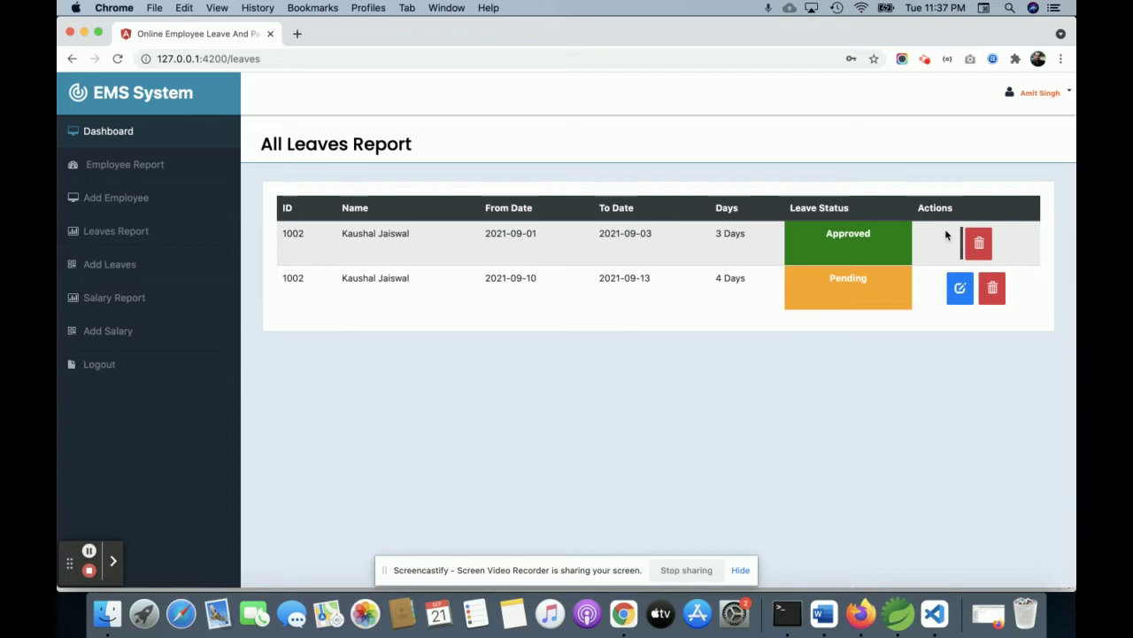
click(839, 234)
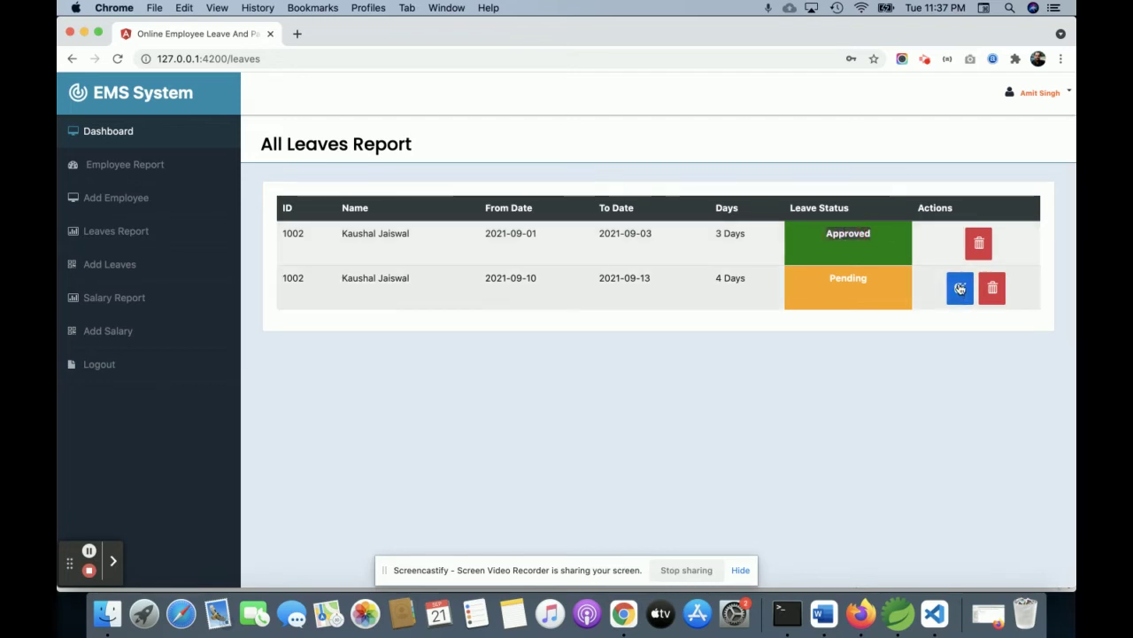
Save the 2021-09-10 to 2021-09-13 leave as Disapproved and open Add Leaves
click(960, 289)
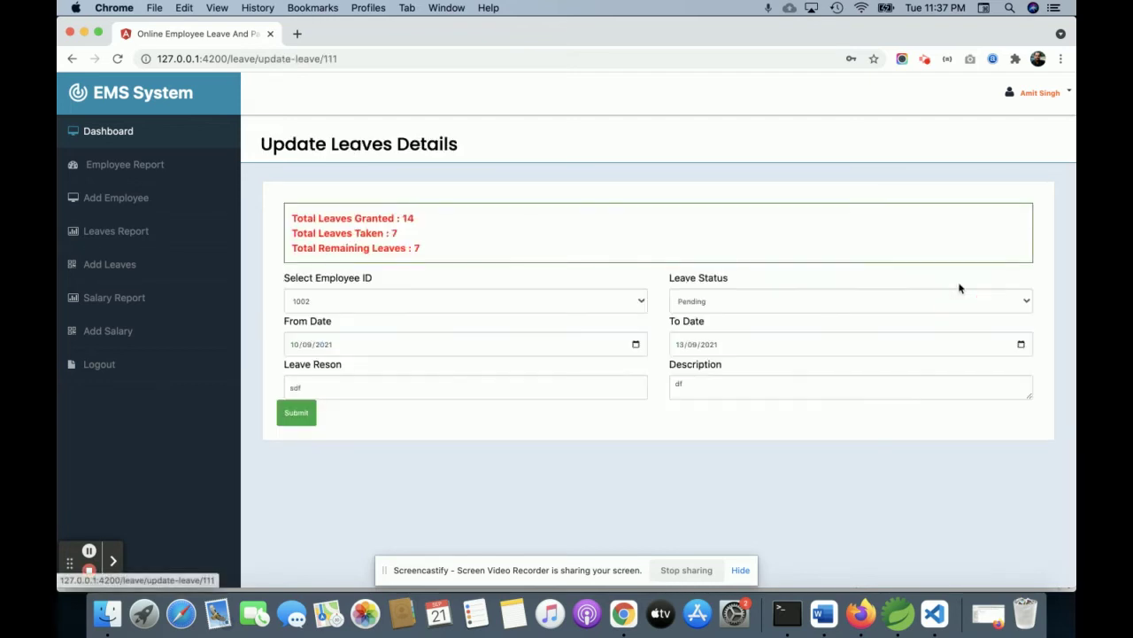
click(732, 303)
click(717, 321)
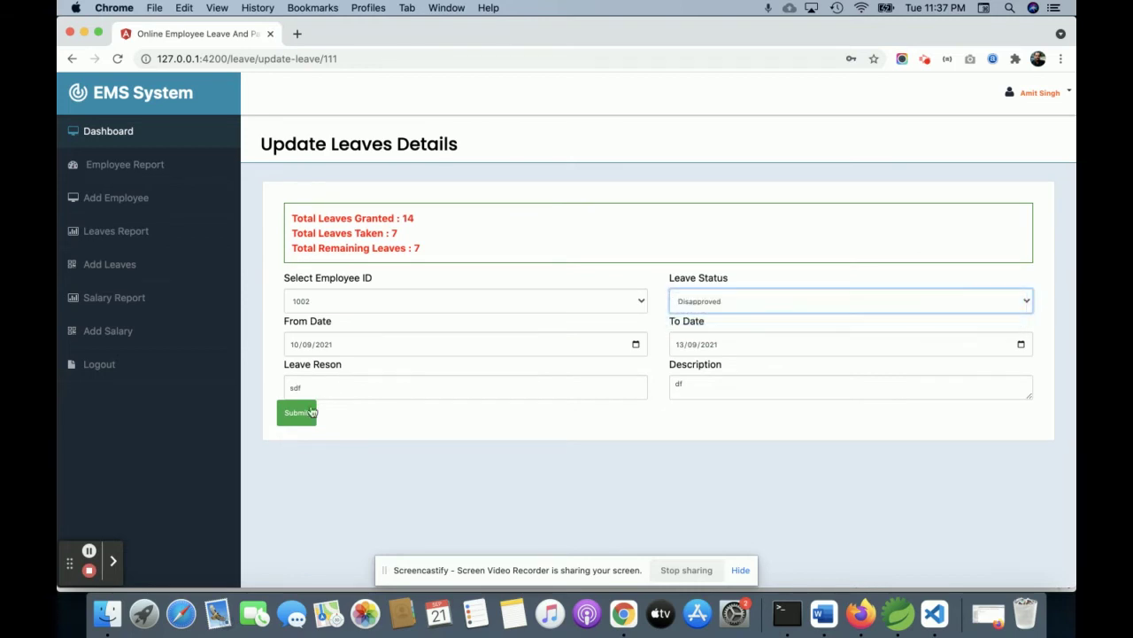
click(301, 412)
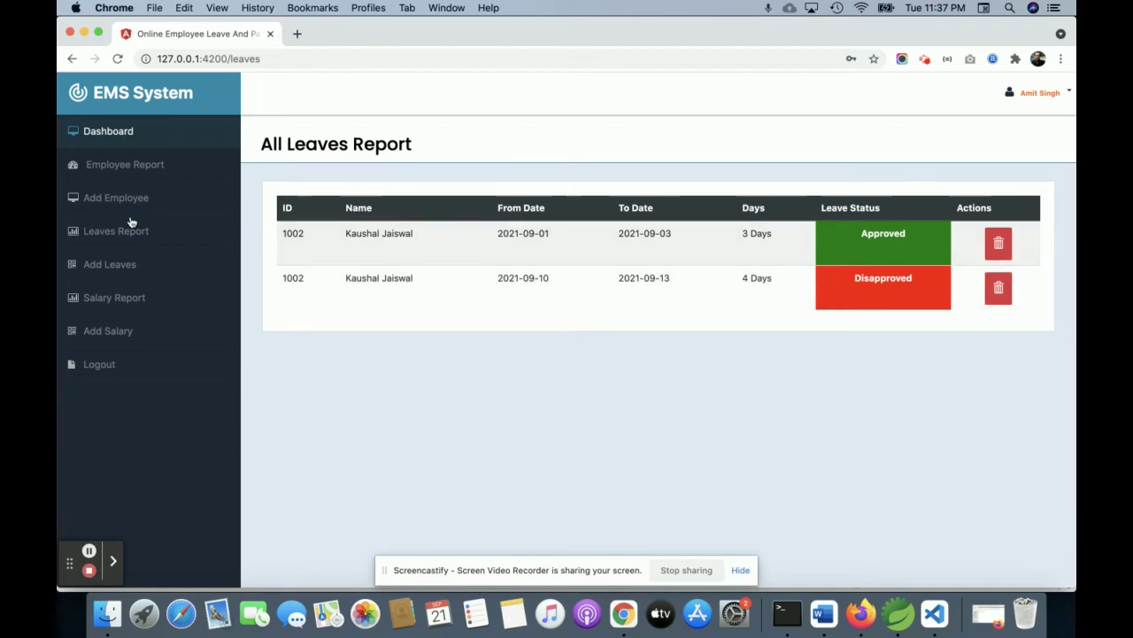
click(127, 263)
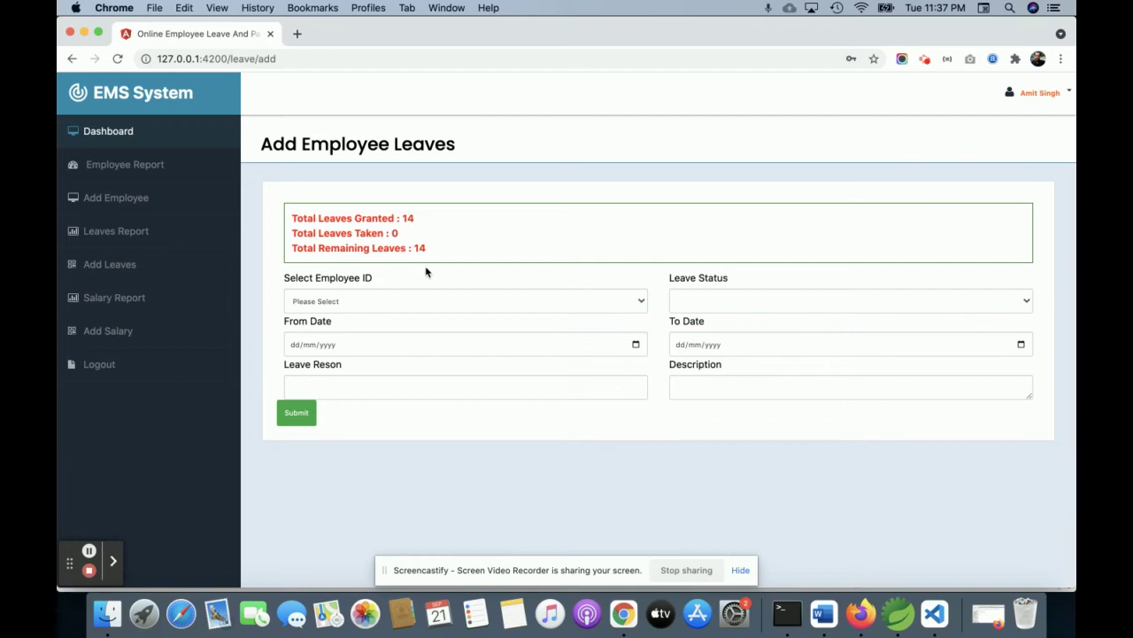
Open the Salary Report showing the May (7500) and August (4000) salary records
click(114, 297)
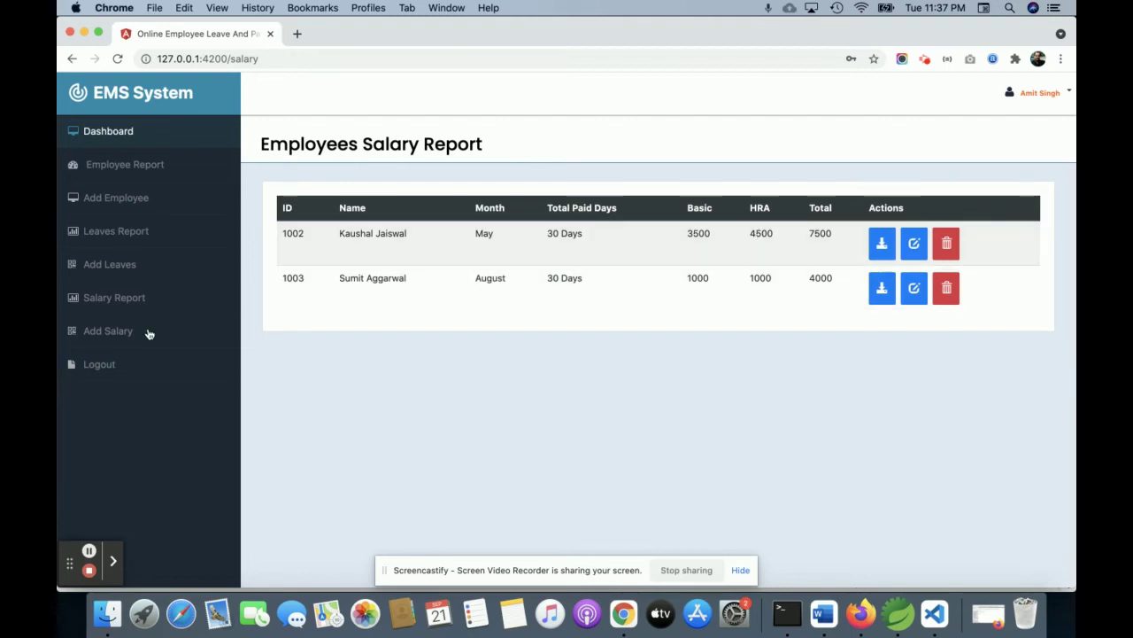
Open the May salary record in the Update salary form and scroll through it
click(914, 243)
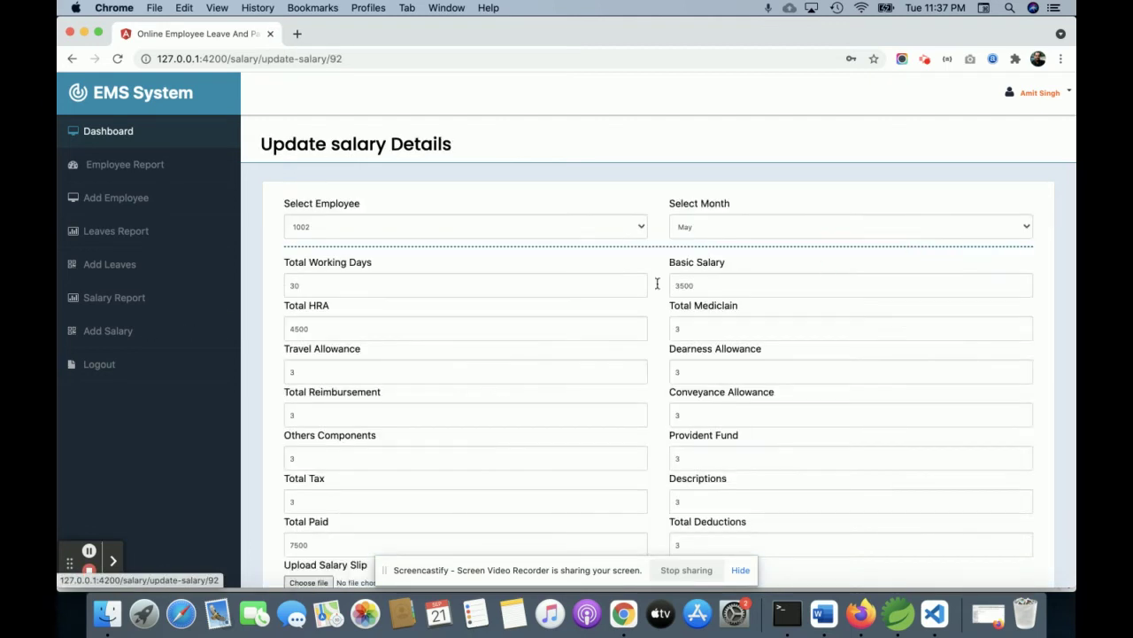
scroll(641, 283, down, 2)
scroll(641, 283, down, 5)
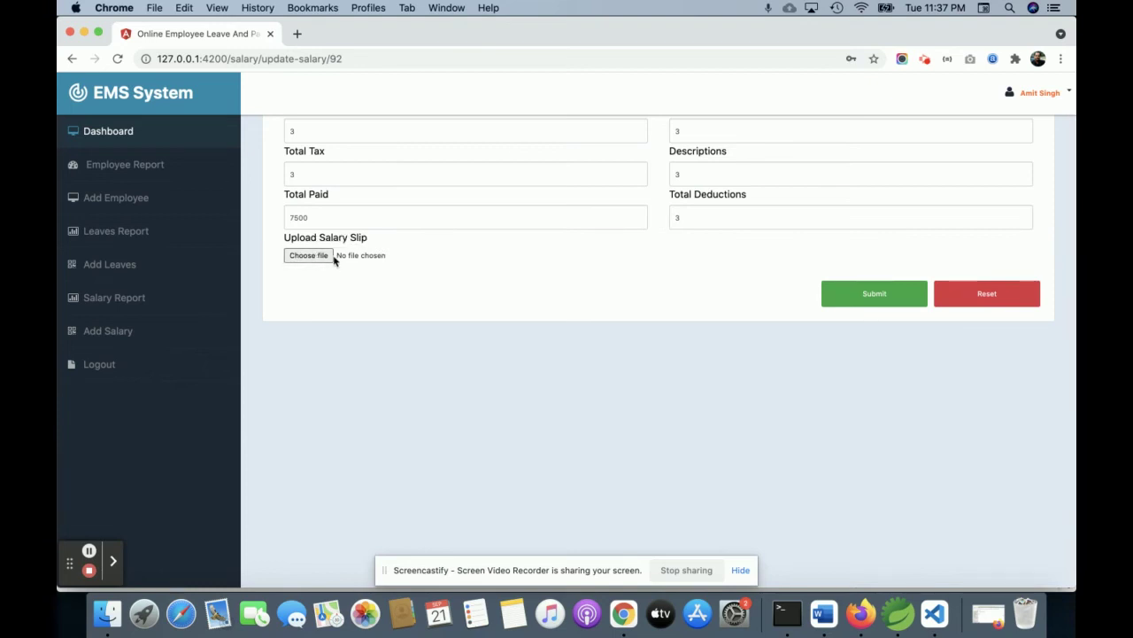
Bring up a blank Add Salary form and look over its components, deductions and upload fields
click(116, 330)
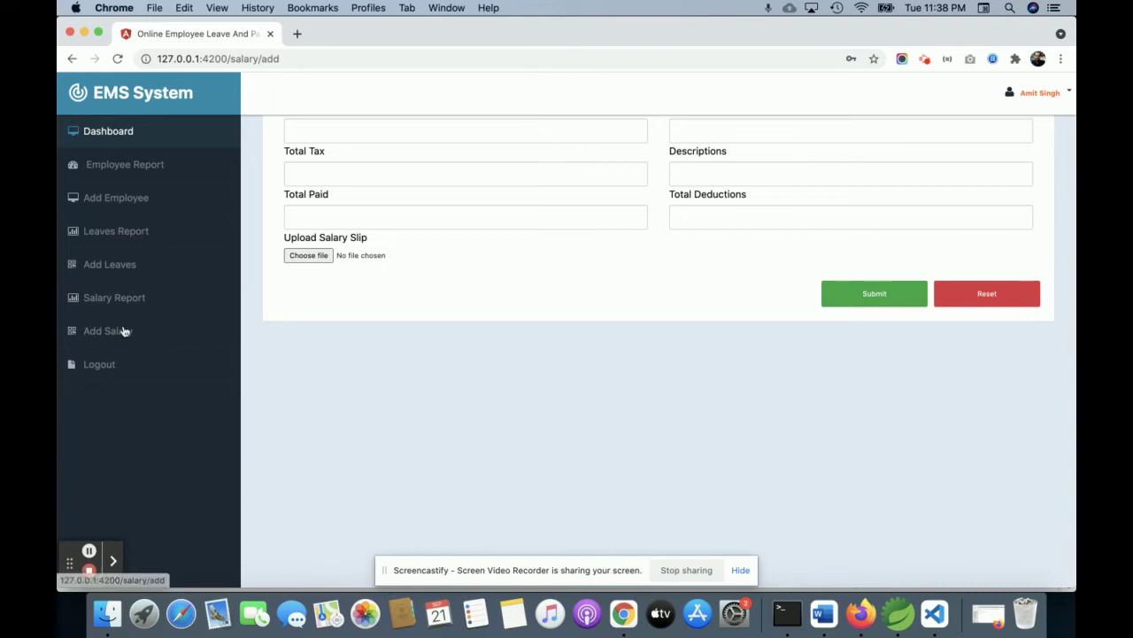
scroll(382, 267, up, 6)
scroll(383, 269, down, 2)
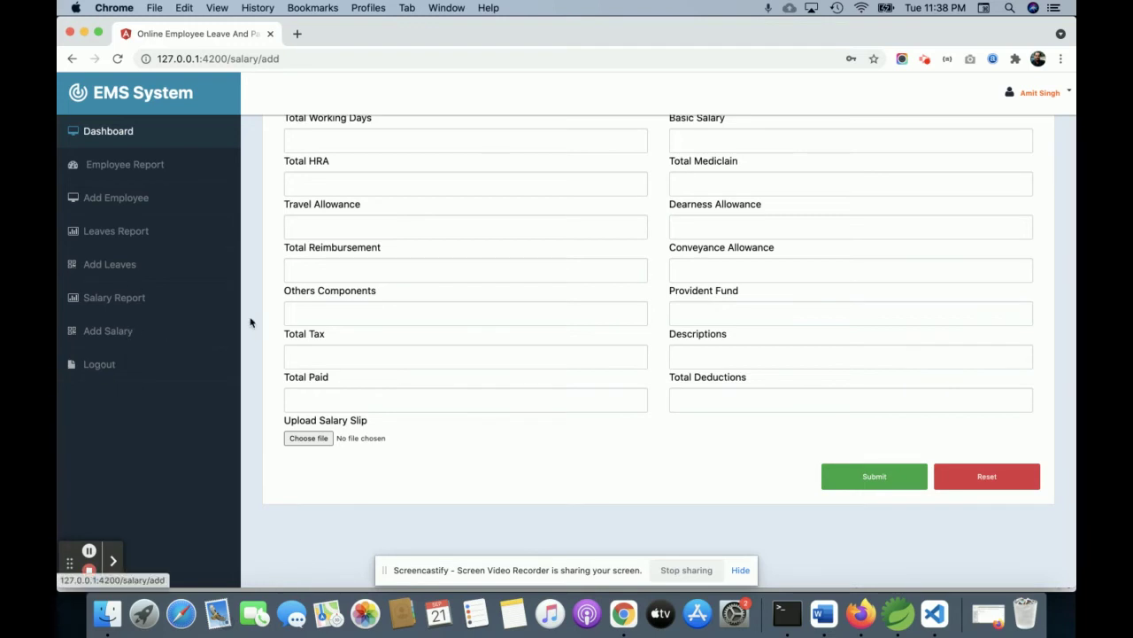
Log out of admin and sign in with the saved employee credentials
click(97, 364)
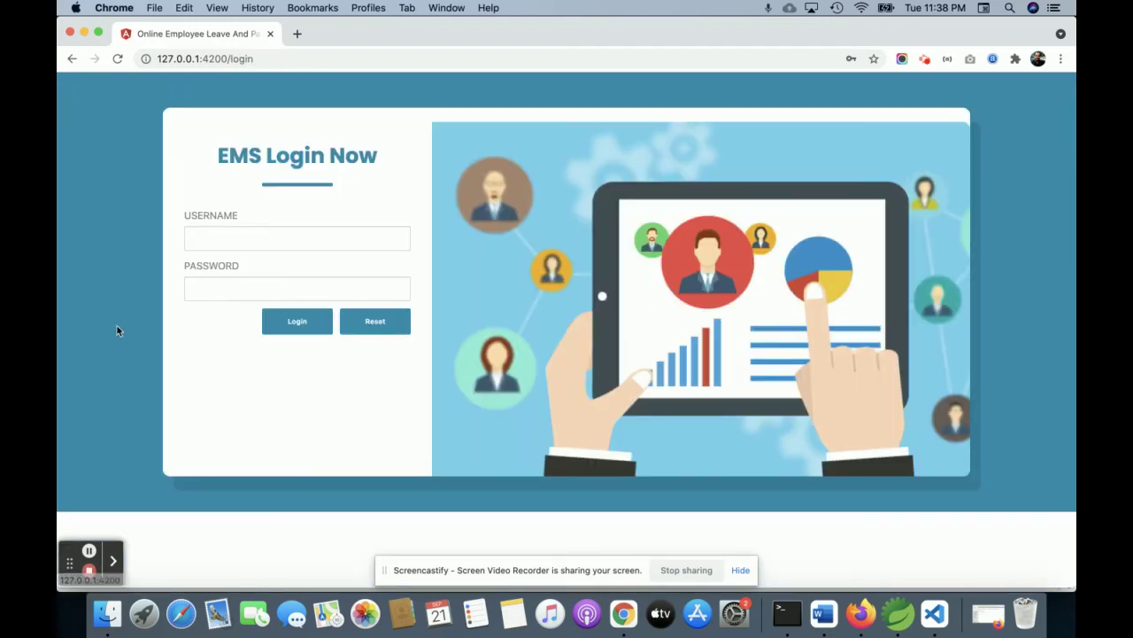
double_click(293, 232)
text(em)
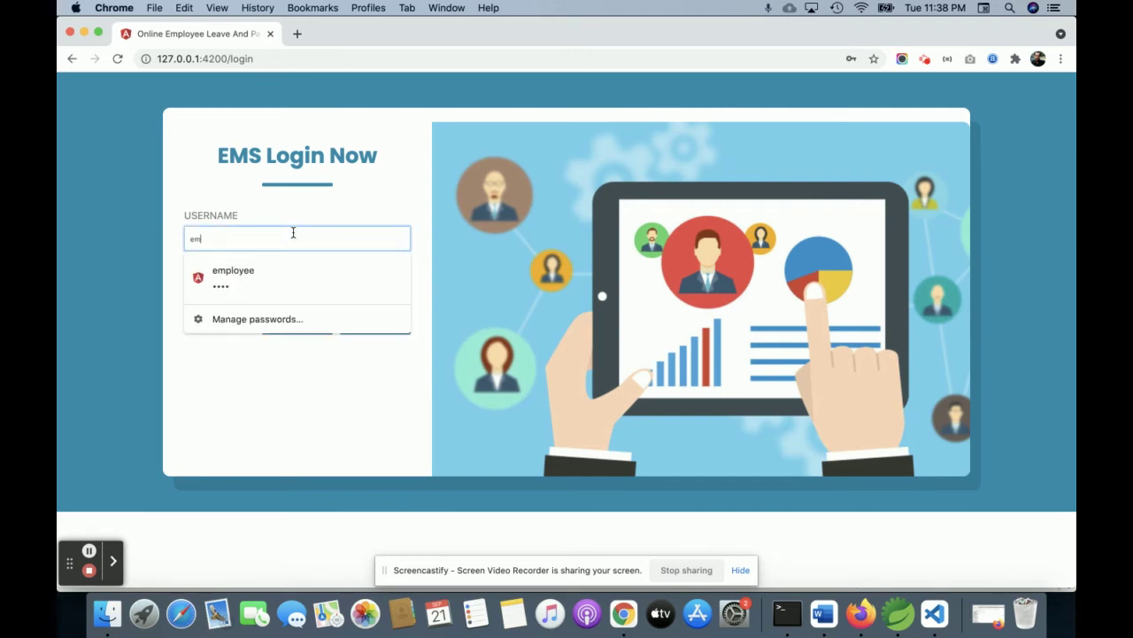
text(p)
key(Down)
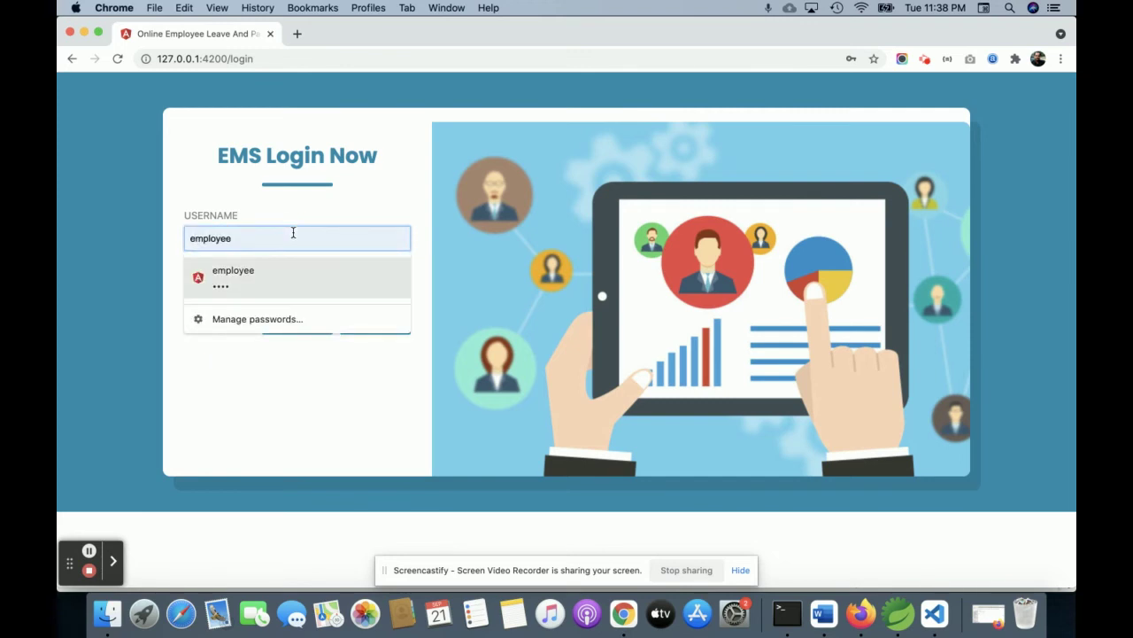
key(Return)
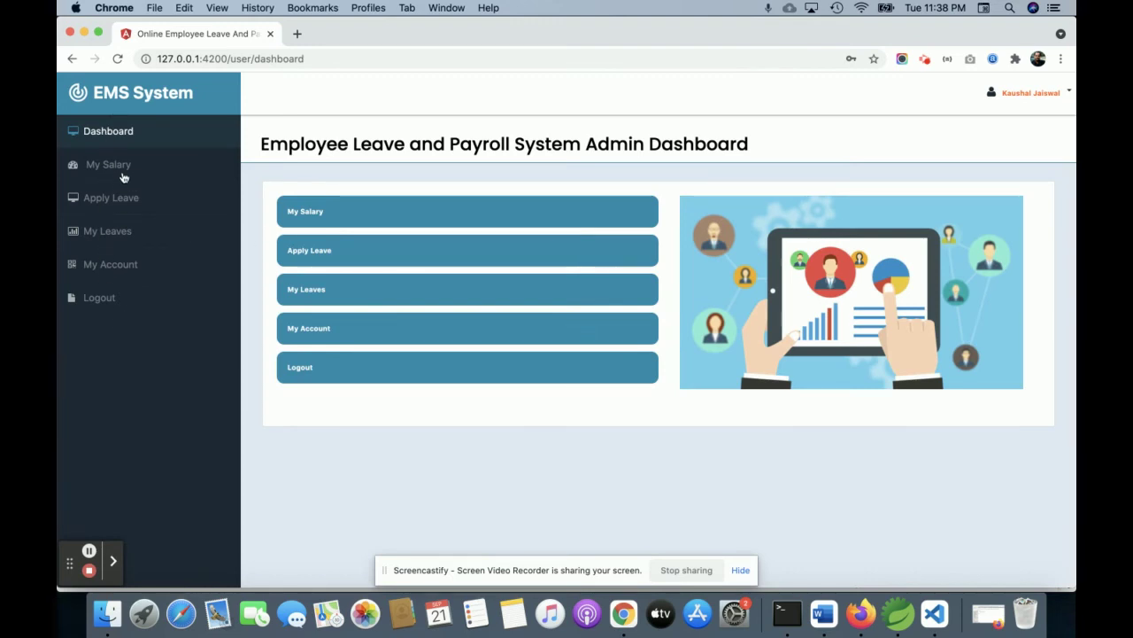
Download and view the May salary slip PDF from My Salary, then go to Apply Leave
click(123, 165)
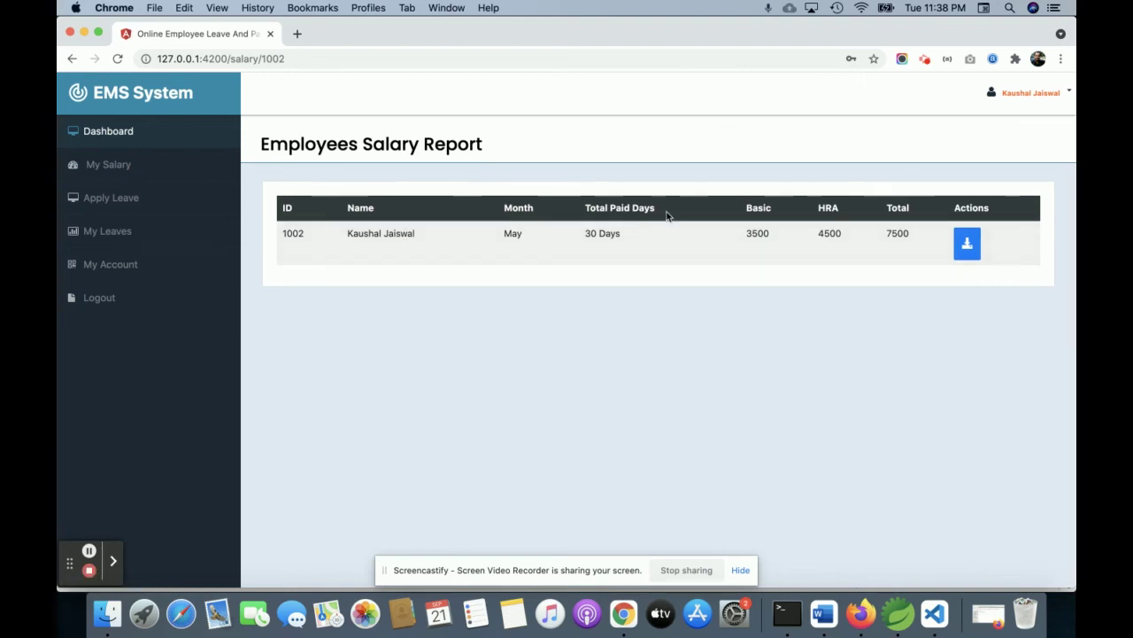
click(991, 248)
click(968, 246)
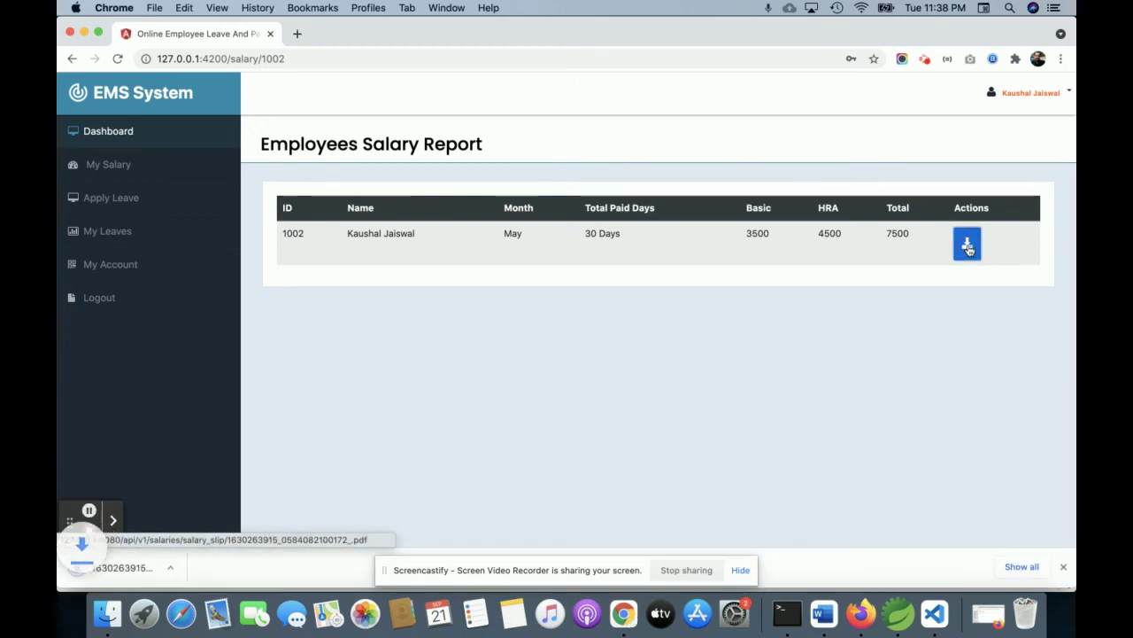
click(139, 575)
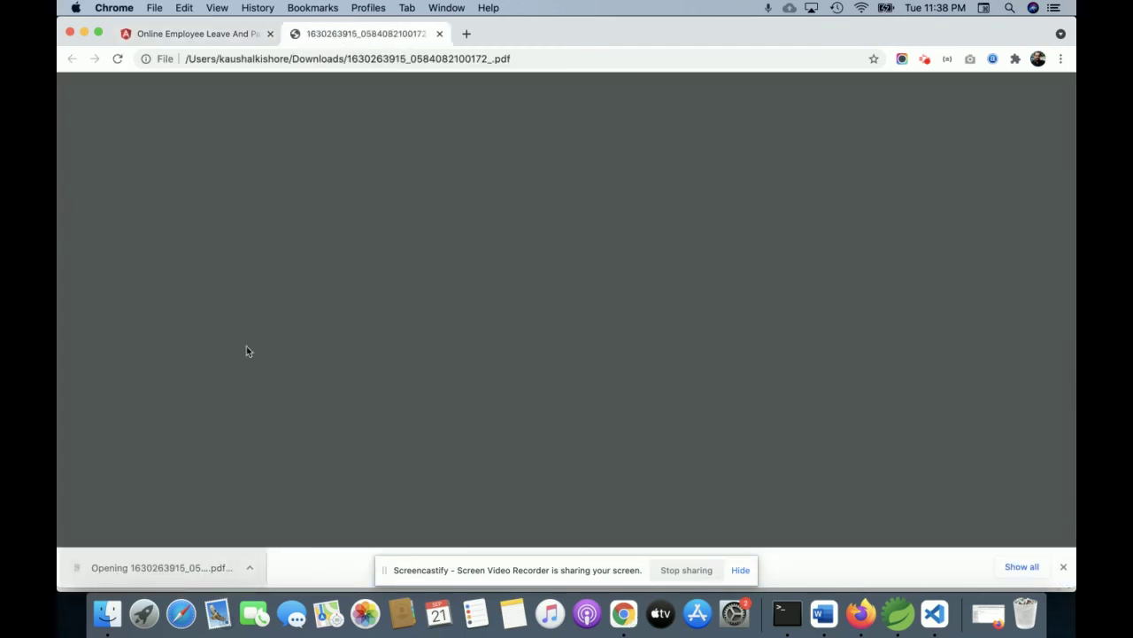
click(440, 34)
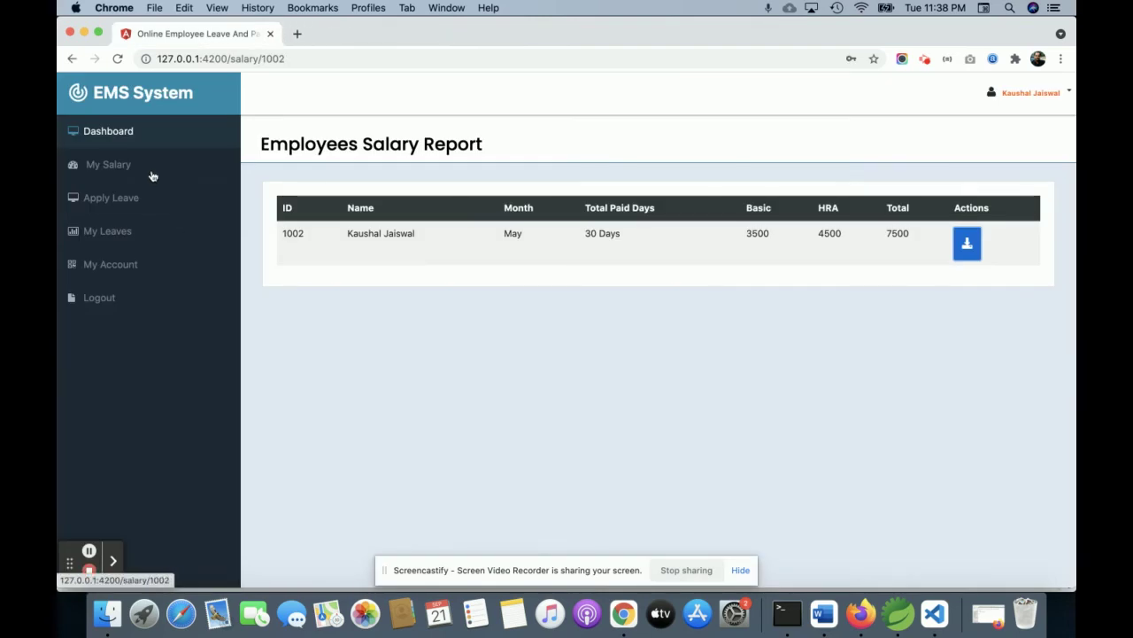
click(120, 198)
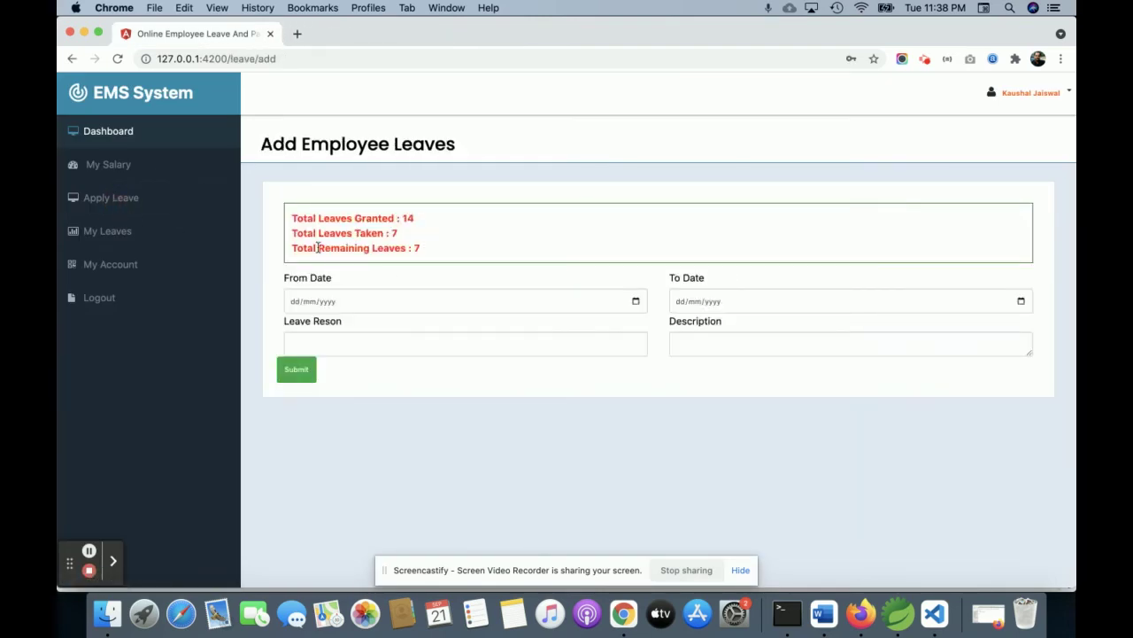
Highlight the leaves granted figure and the 'Total Remaining Leaves : 7' line
drag(309, 217, 422, 222)
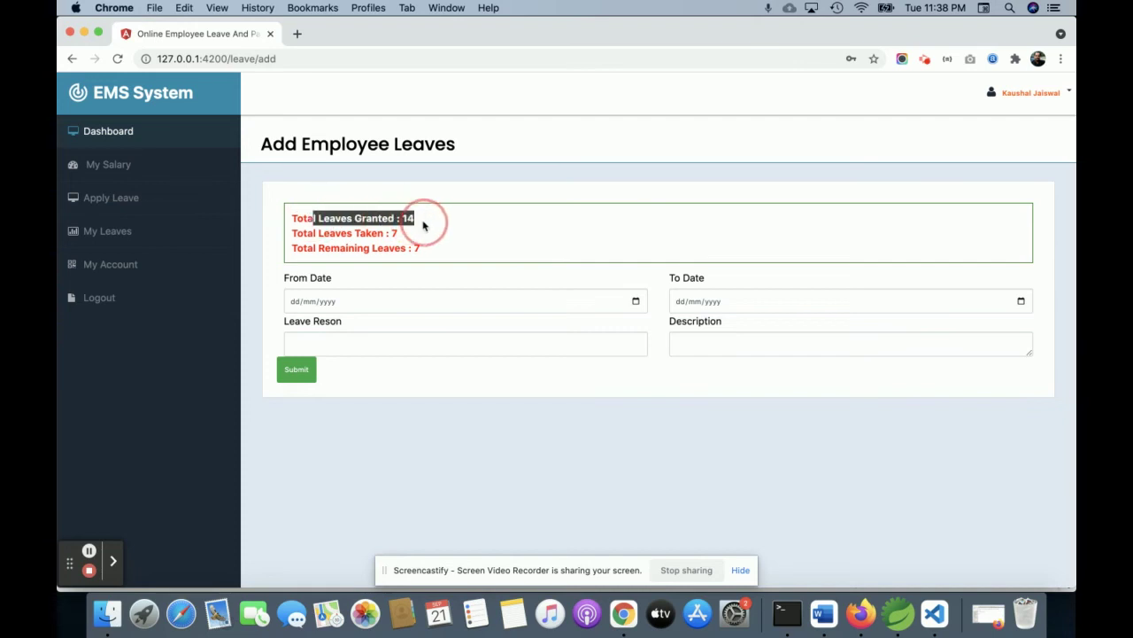
click(423, 225)
triple_click(387, 248)
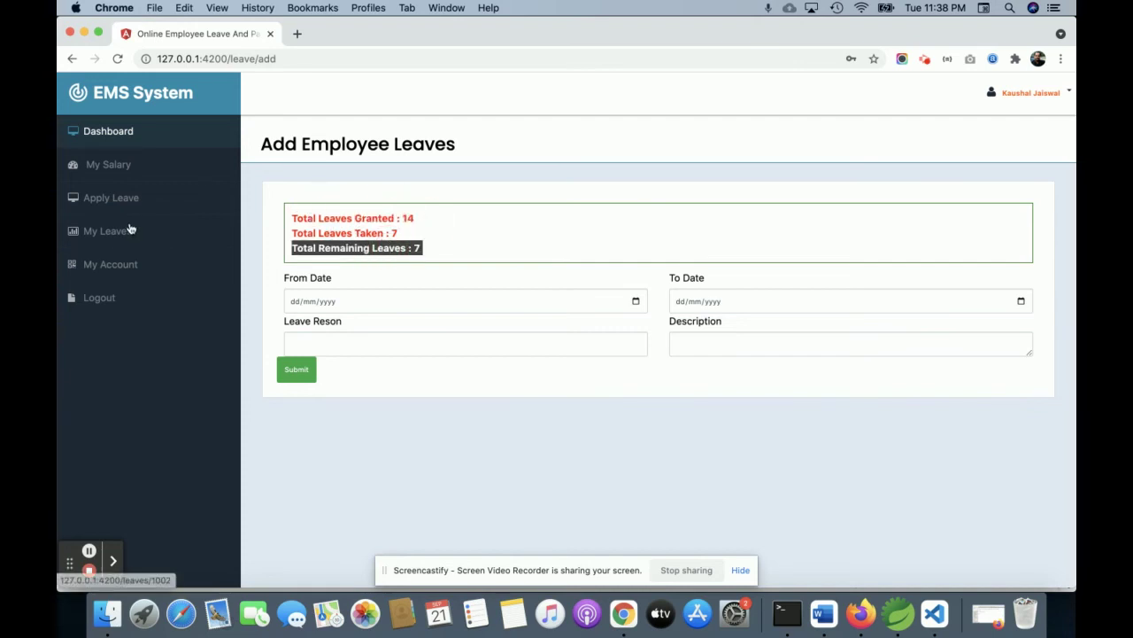
Open My Leaves and highlight the Disapproved and Approved leave statuses
click(107, 232)
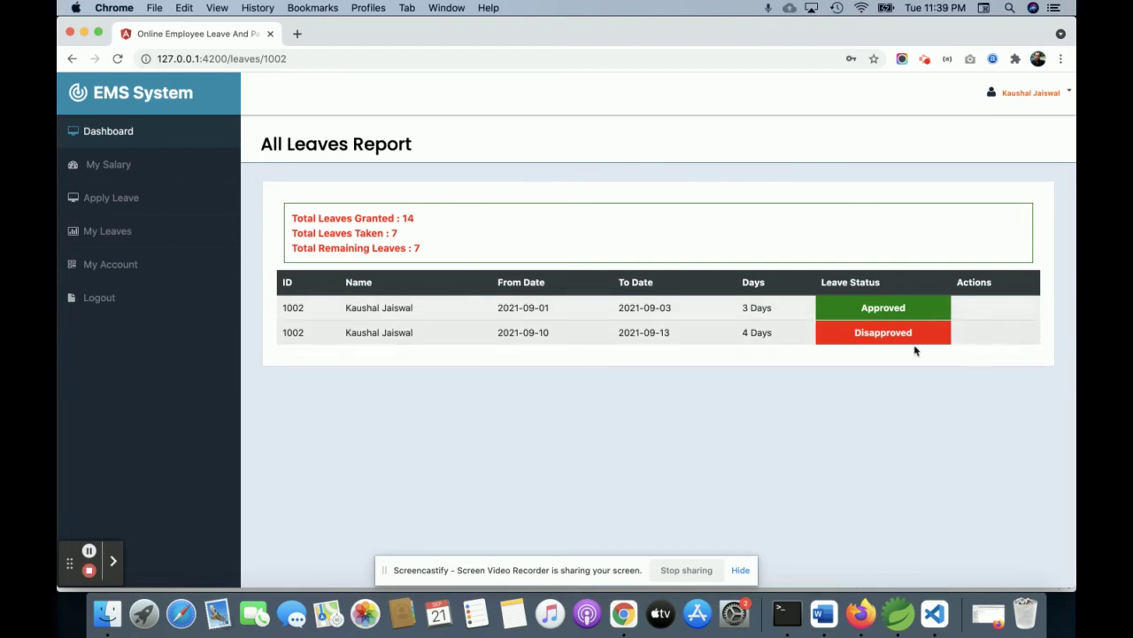
double_click(885, 334)
double_click(890, 303)
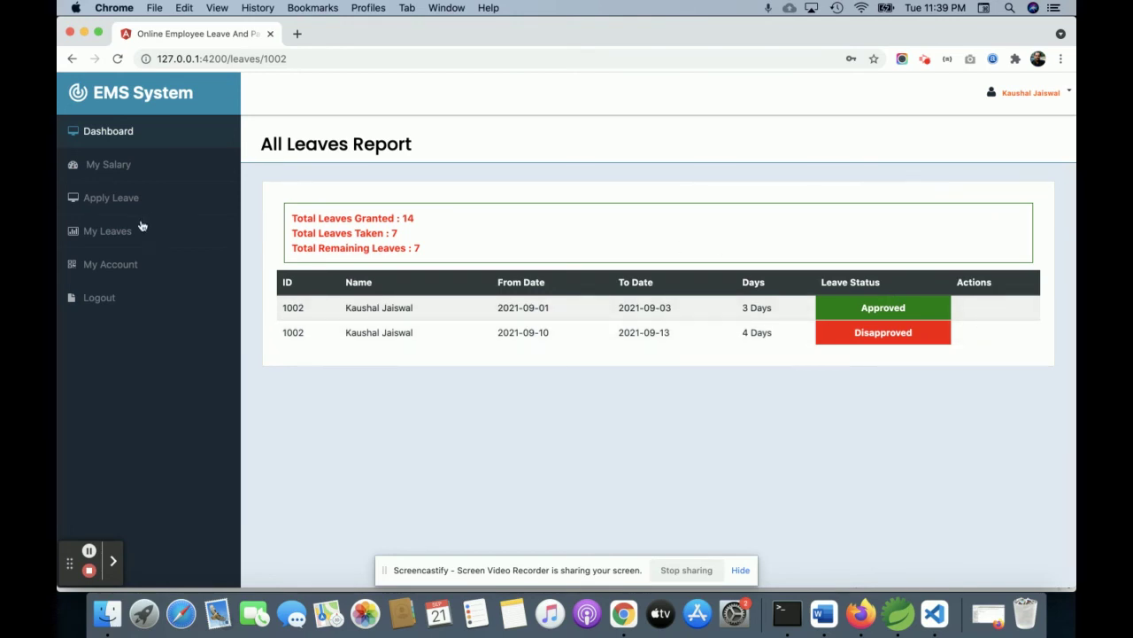
Apply for leave from 21/09/2021 to 22/09/2021 with reason 'Test' and confirm it shows Pending
click(124, 197)
click(419, 297)
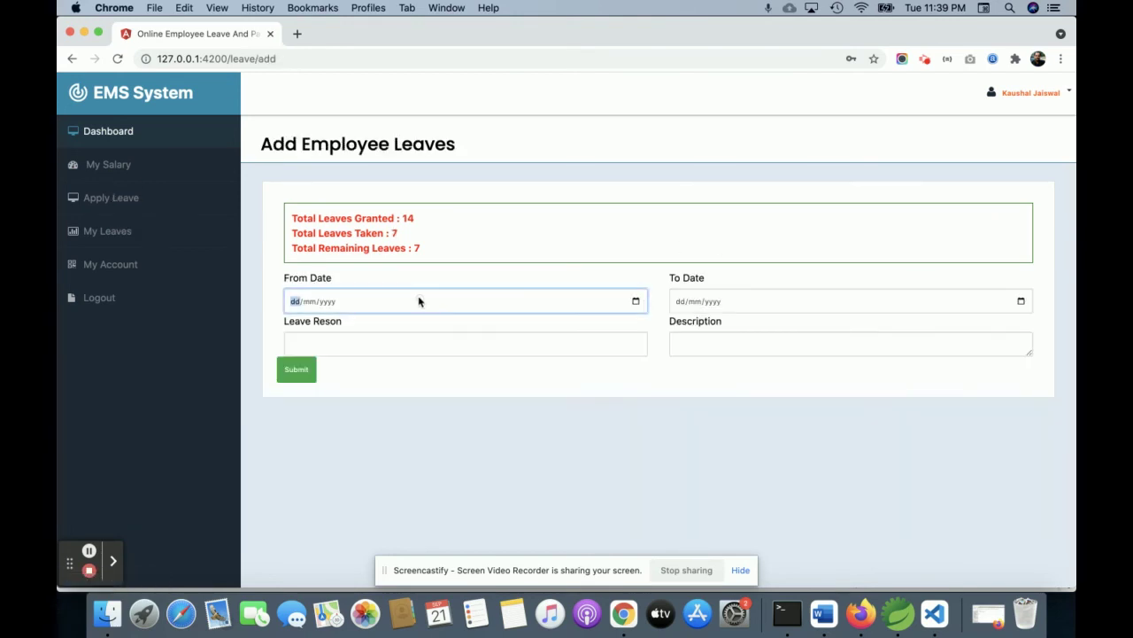
click(632, 304)
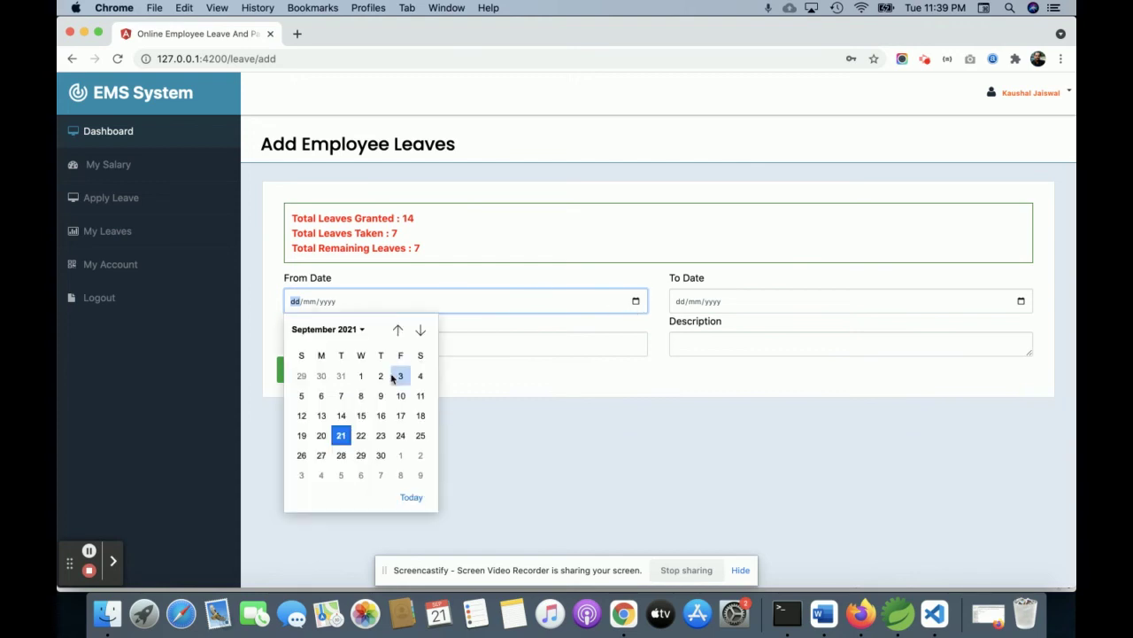
click(342, 436)
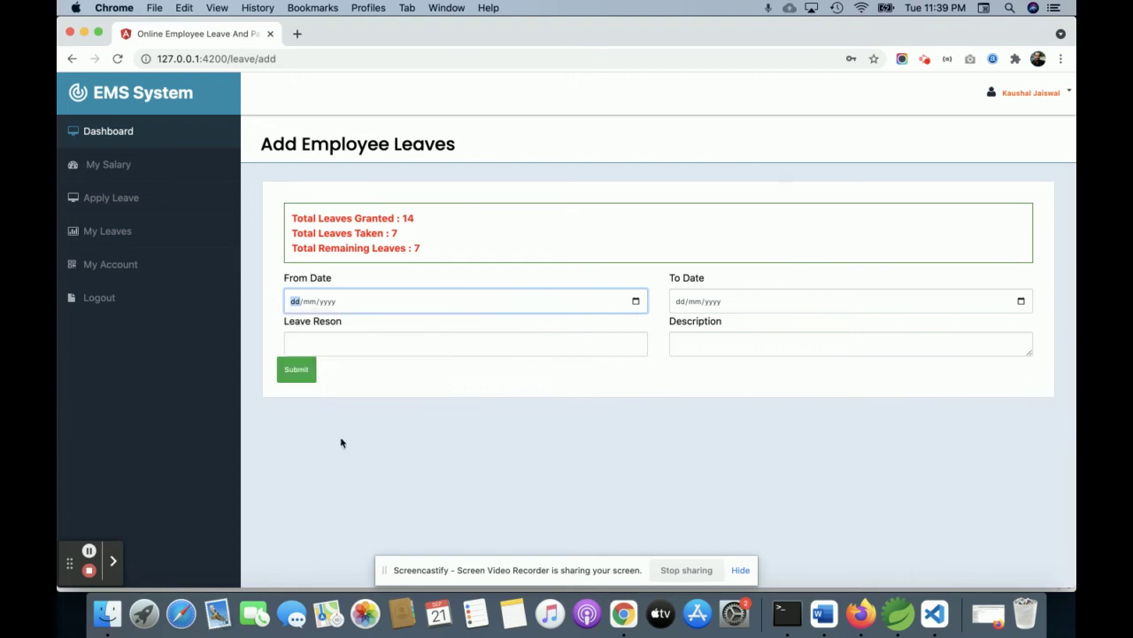
click(1020, 301)
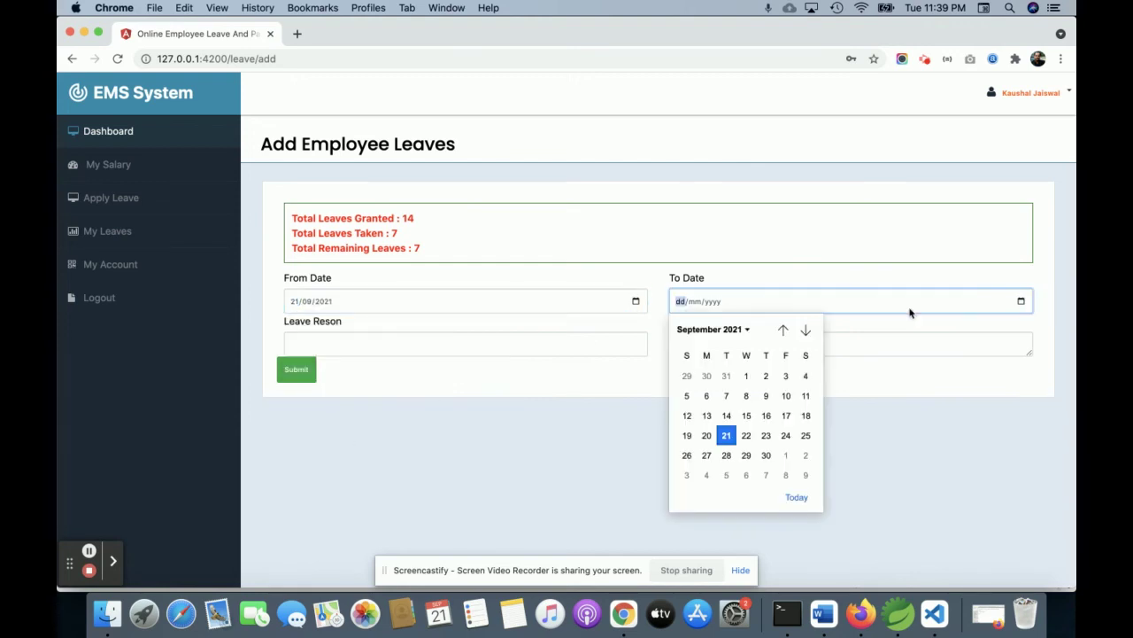
click(747, 435)
click(462, 348)
text(Test)
click(755, 352)
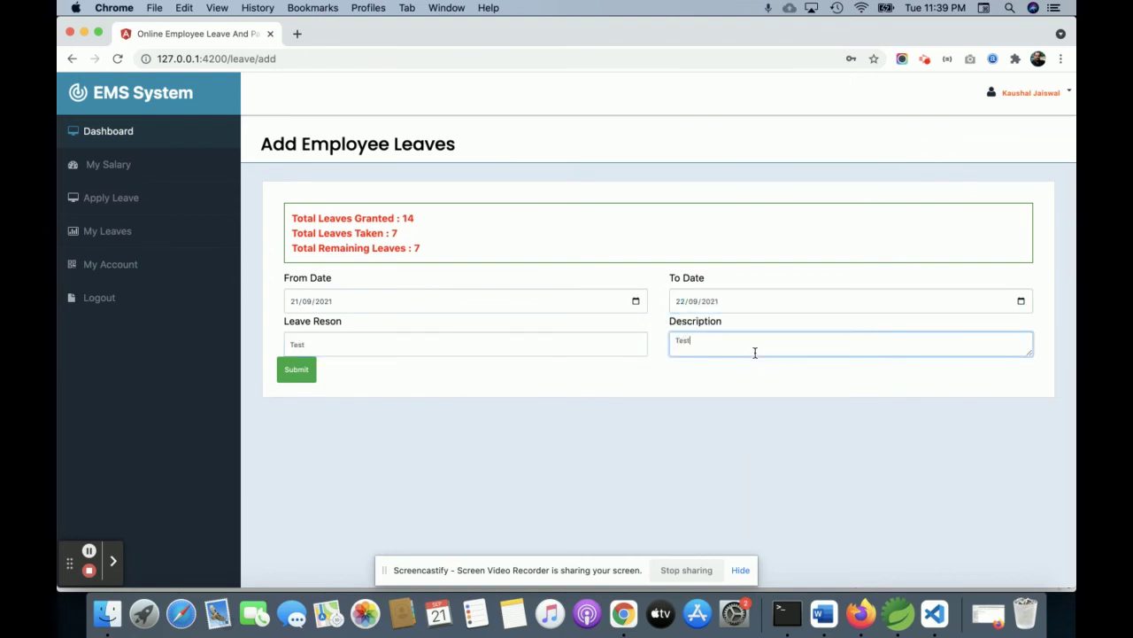
click(298, 369)
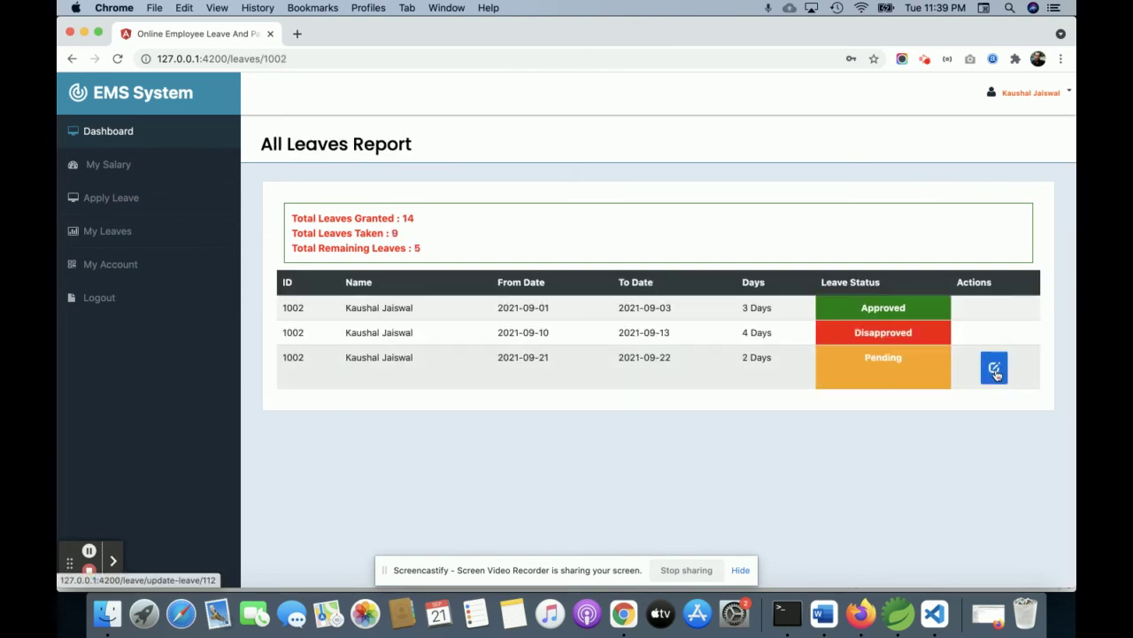
double_click(894, 357)
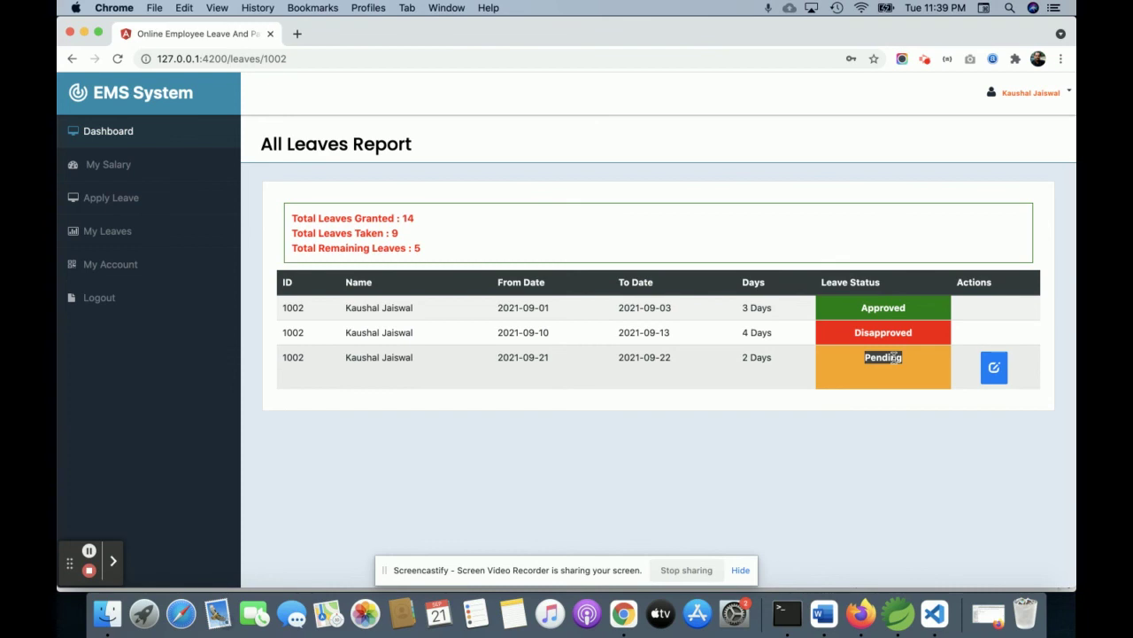
click(147, 263)
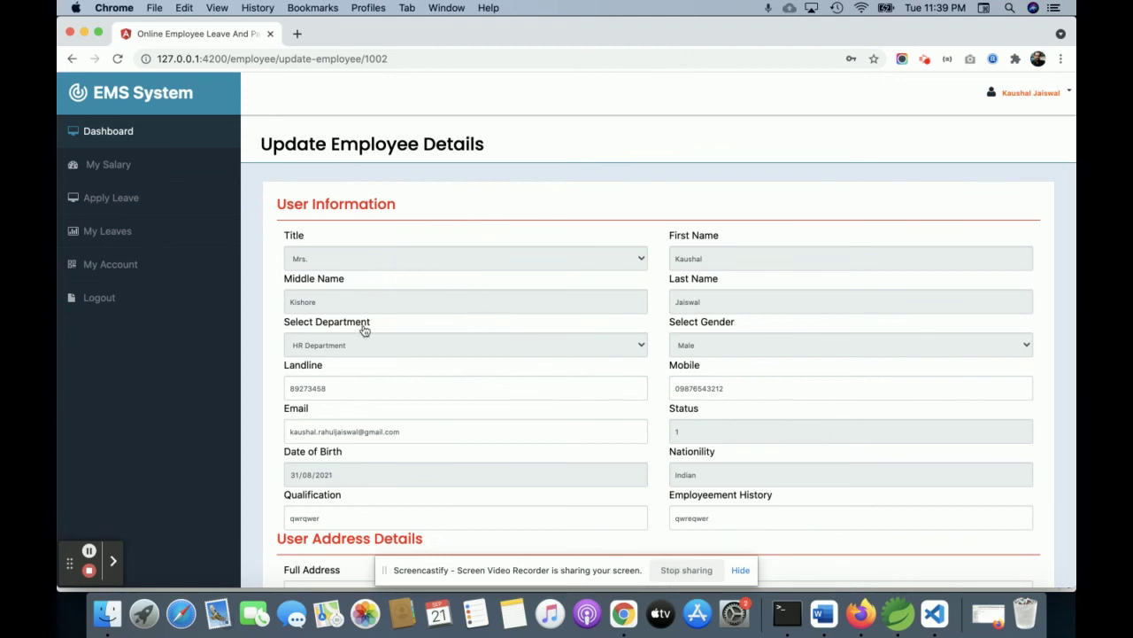
Scroll through the employee's Update Employee Details form, then log out to the EMS login page
scroll(717, 376, down, 2)
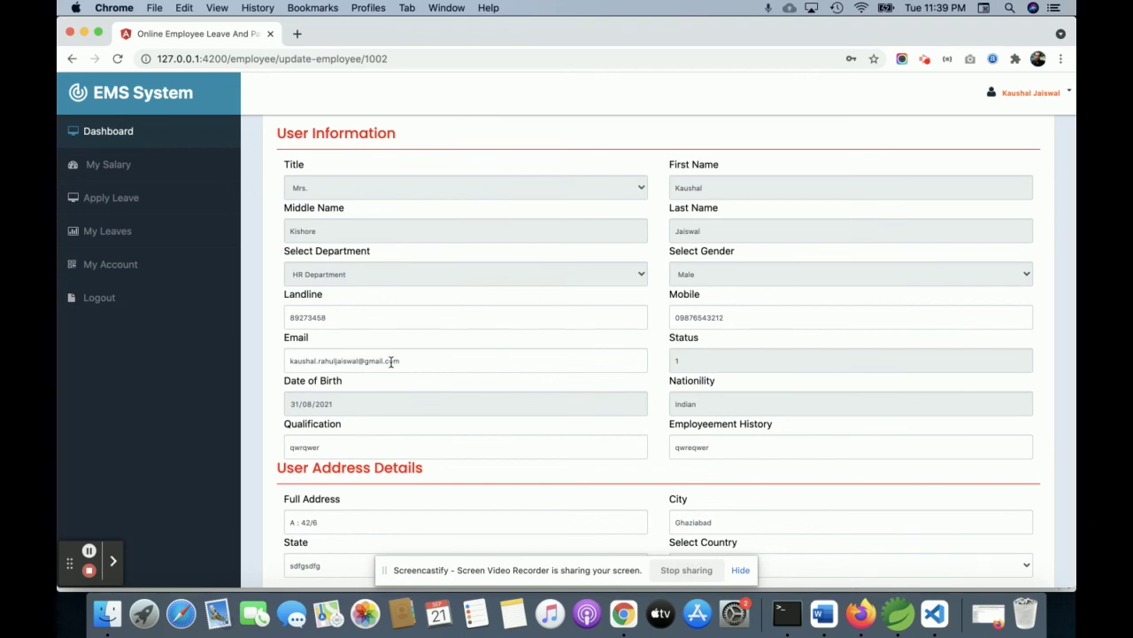
scroll(391, 361, down, 4)
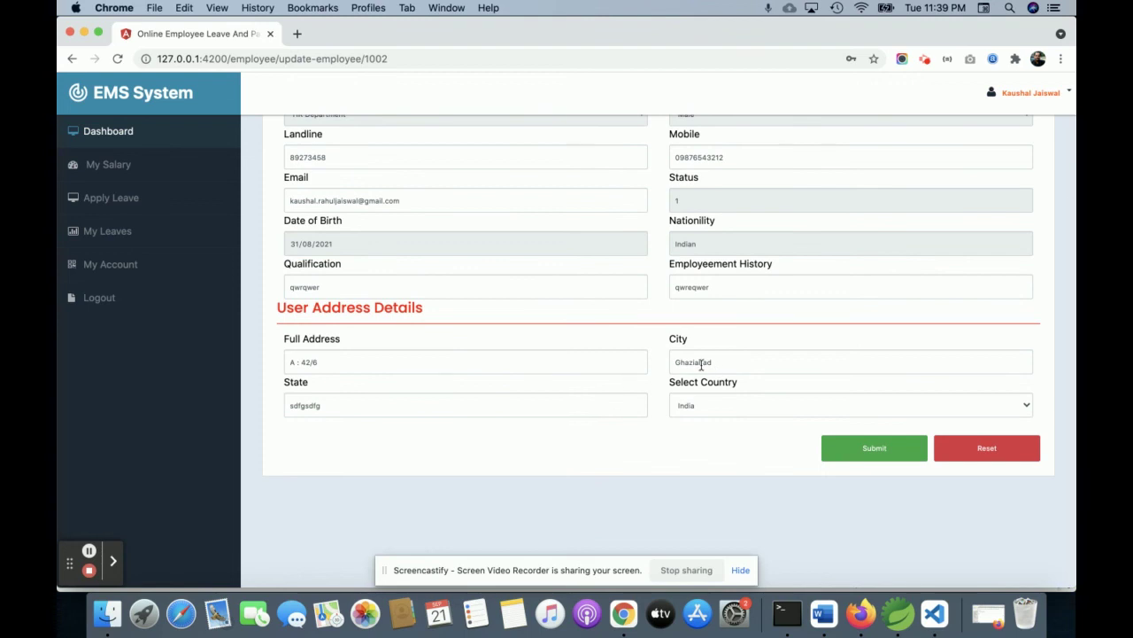
scroll(714, 368, up, 6)
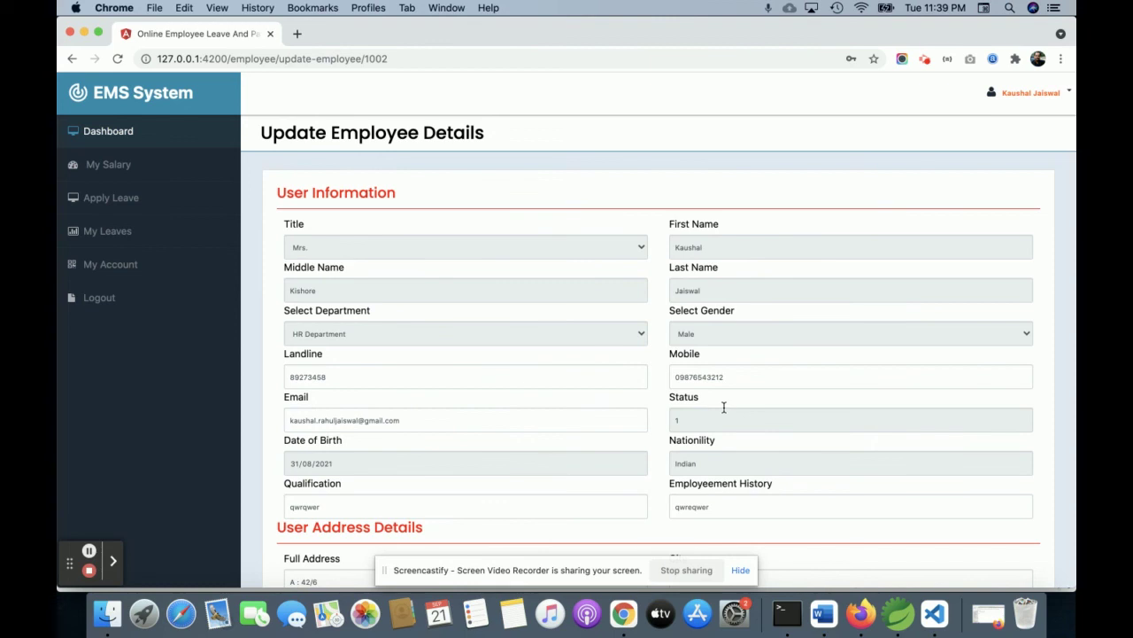
click(118, 298)
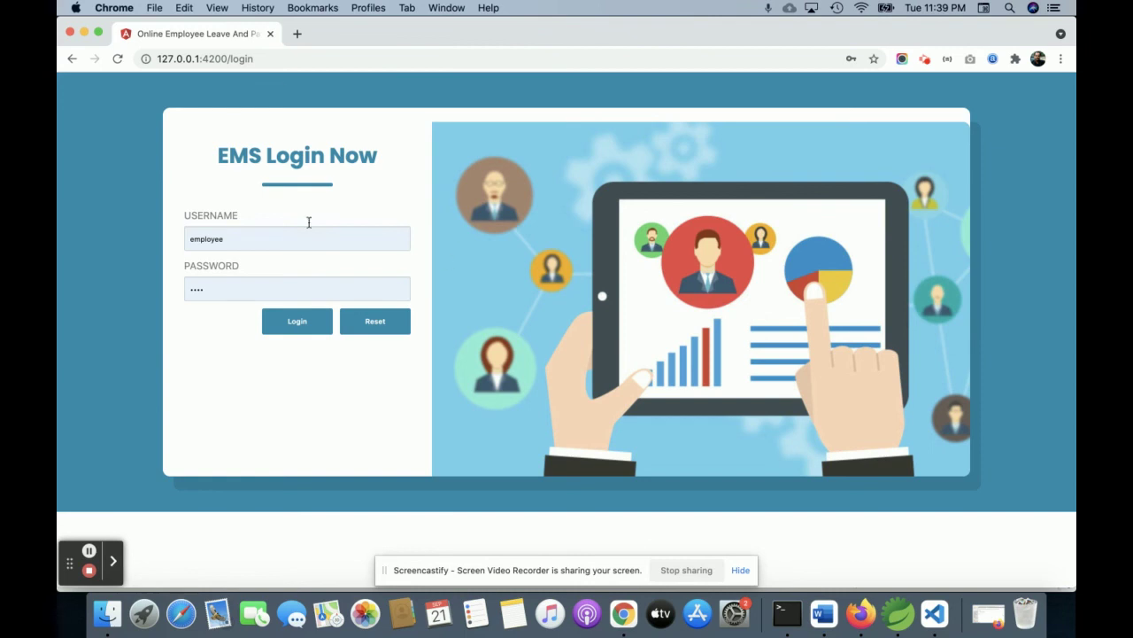
Remove '/login' from the address to load the site root 127.0.0.1:4200
drag(225, 56, 452, 87)
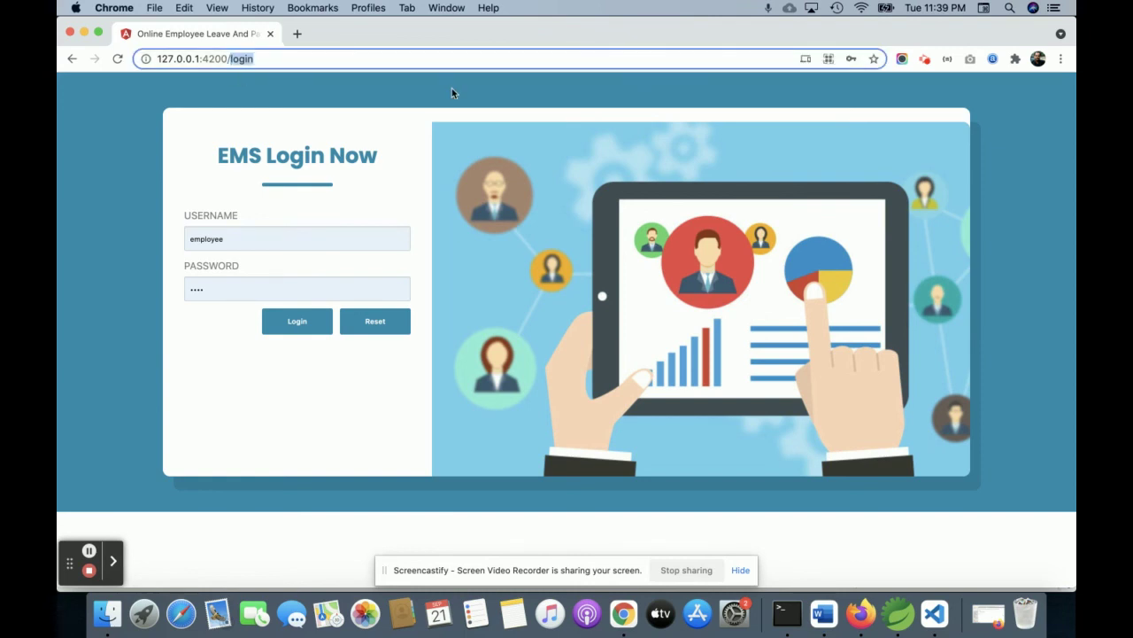
key(BackSpace)
click(451, 84)
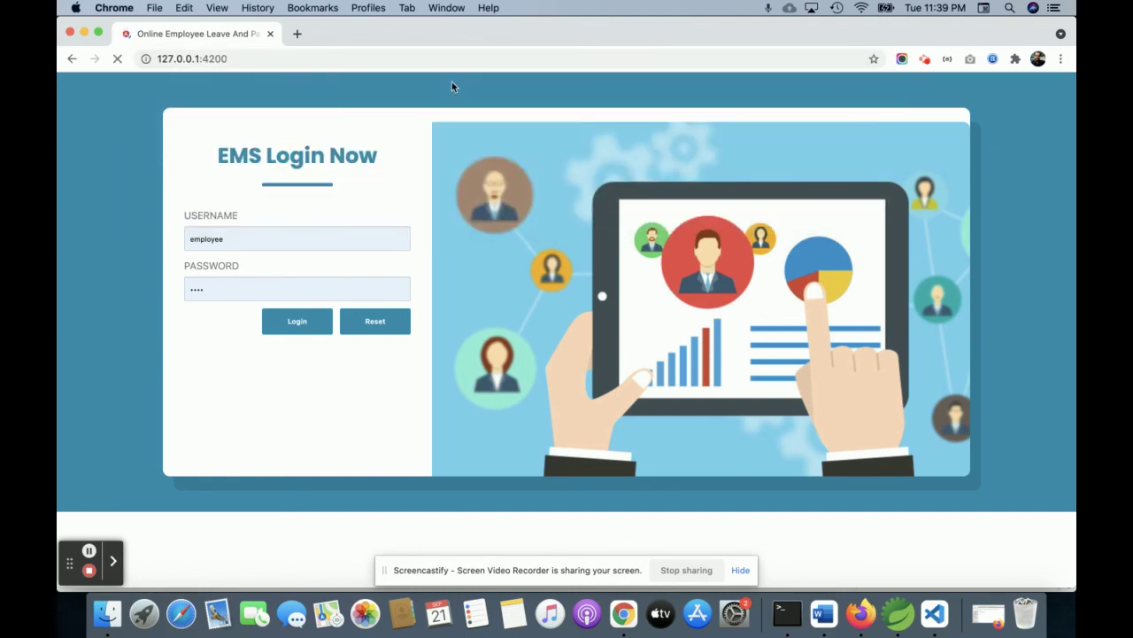